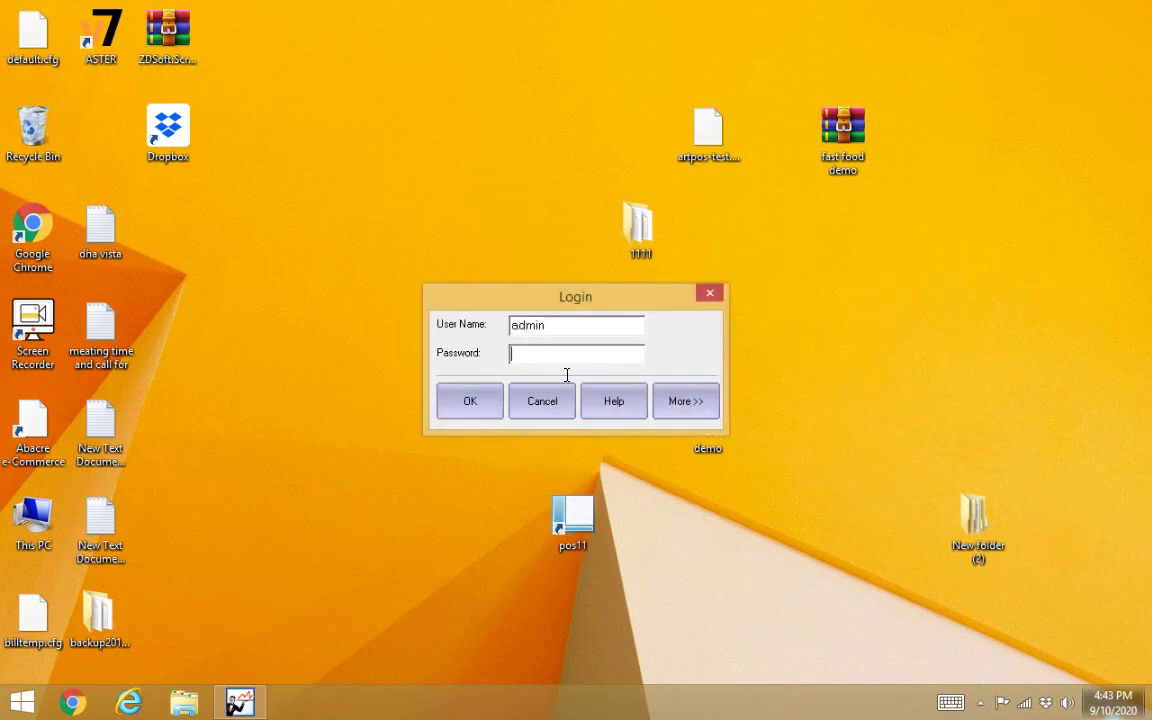
Log in to the point-of-sale system as admin by entering the account password
click(709, 510)
click(720, 510)
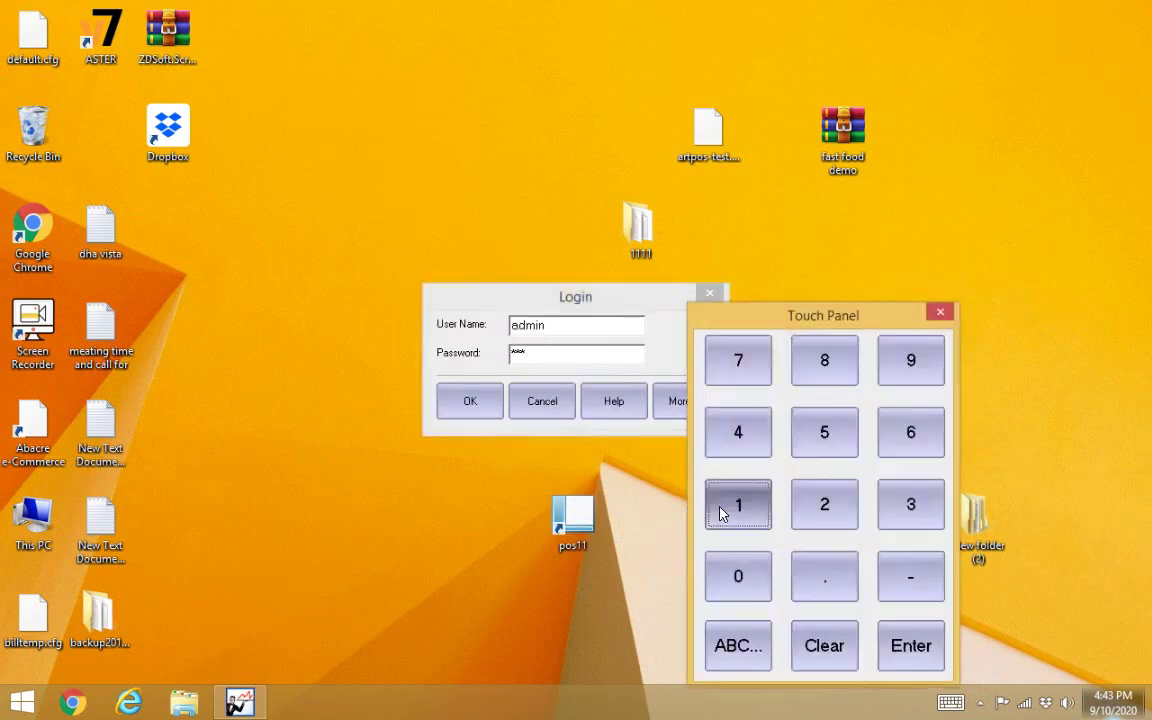
click(722, 510)
click(910, 645)
click(469, 402)
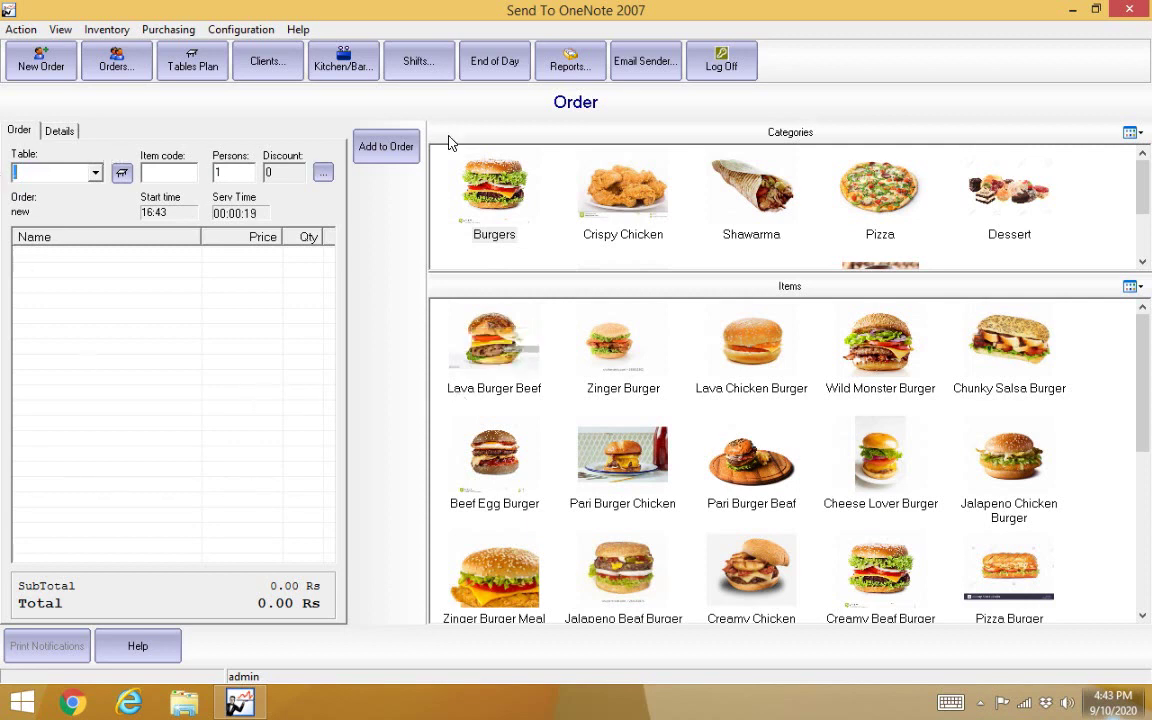
Browse the menu items in the Crispy Chicken, Pizza, Dessert, Paratha, Fries, Drinks and Sauce categories
click(615, 195)
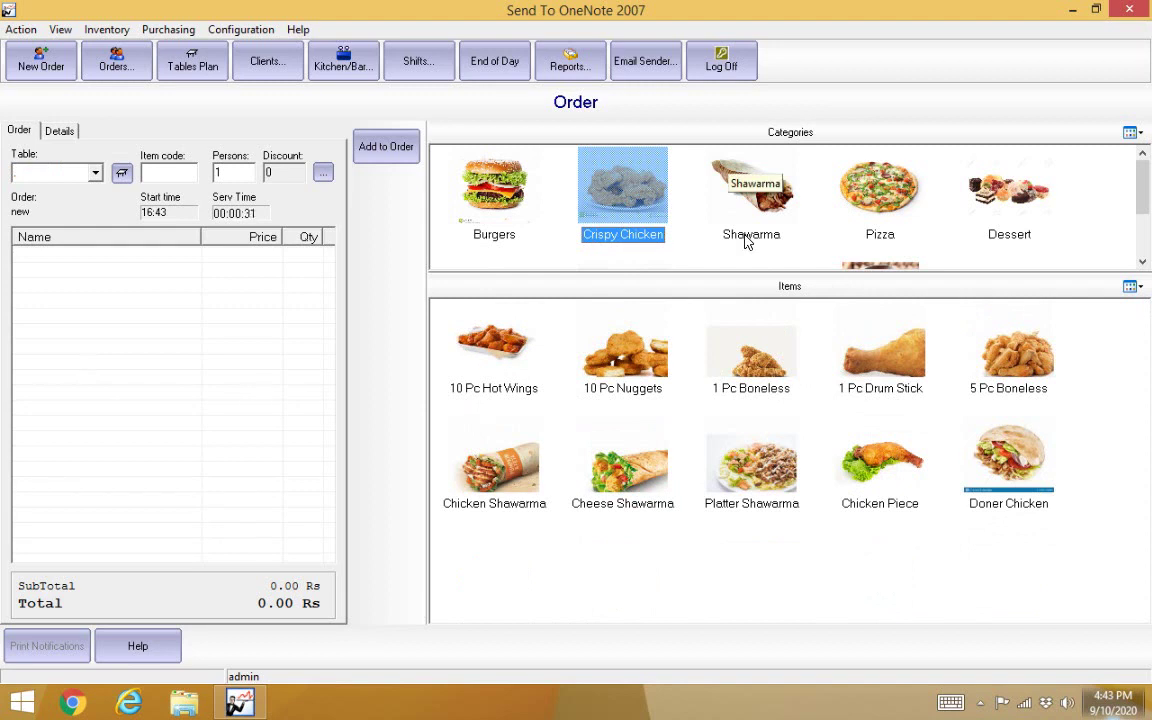
click(874, 220)
click(1005, 185)
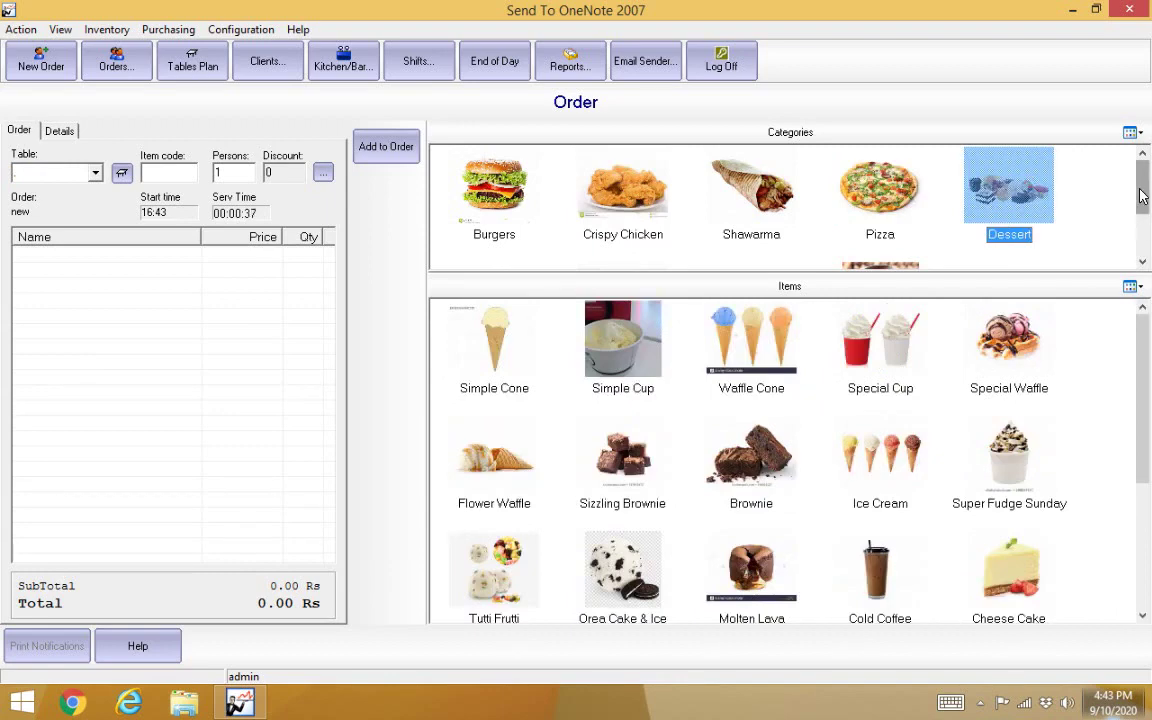
click(1145, 231)
click(465, 255)
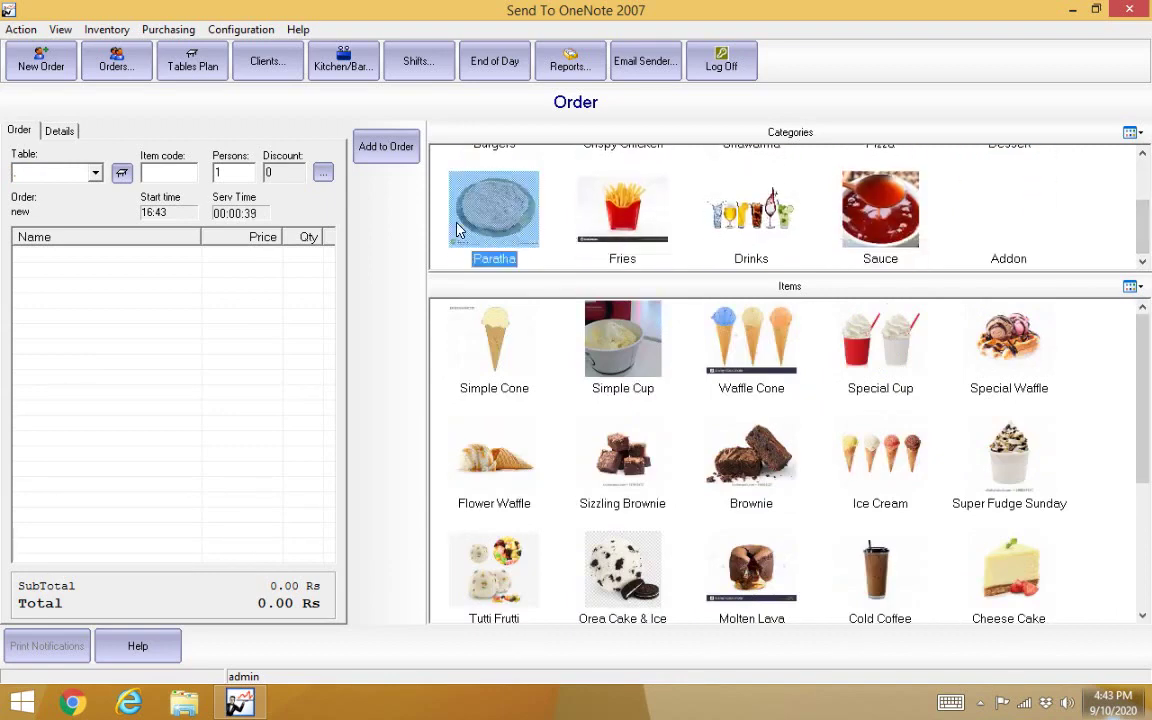
click(585, 205)
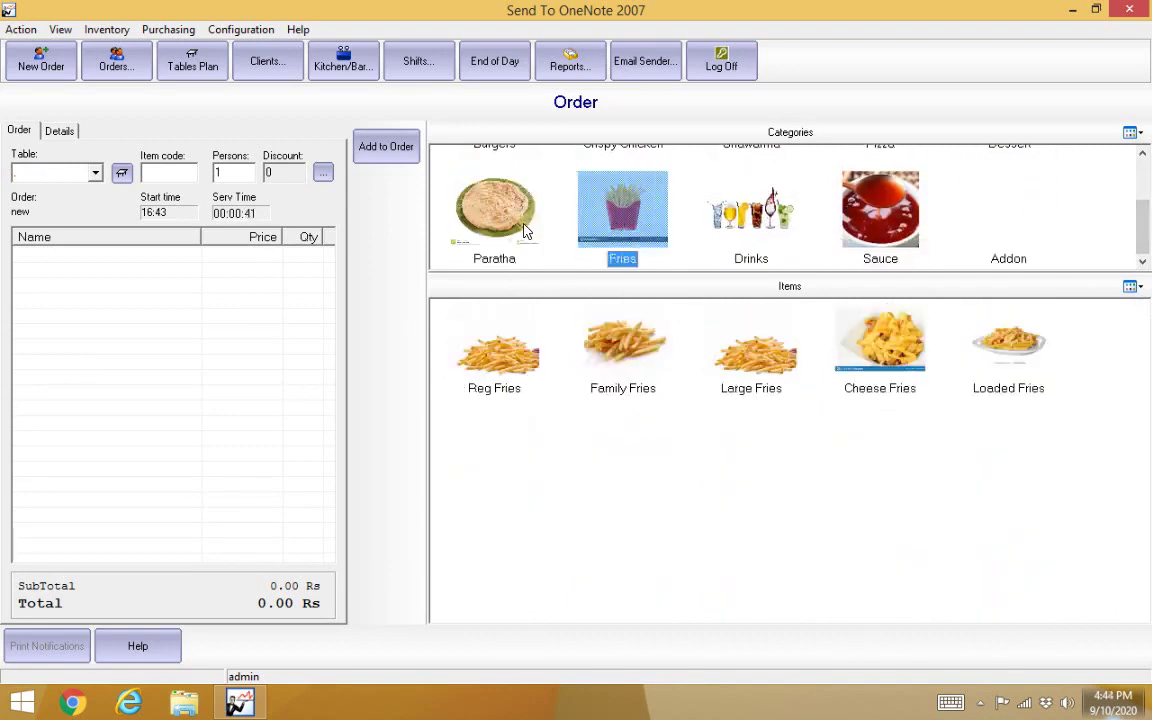
click(702, 212)
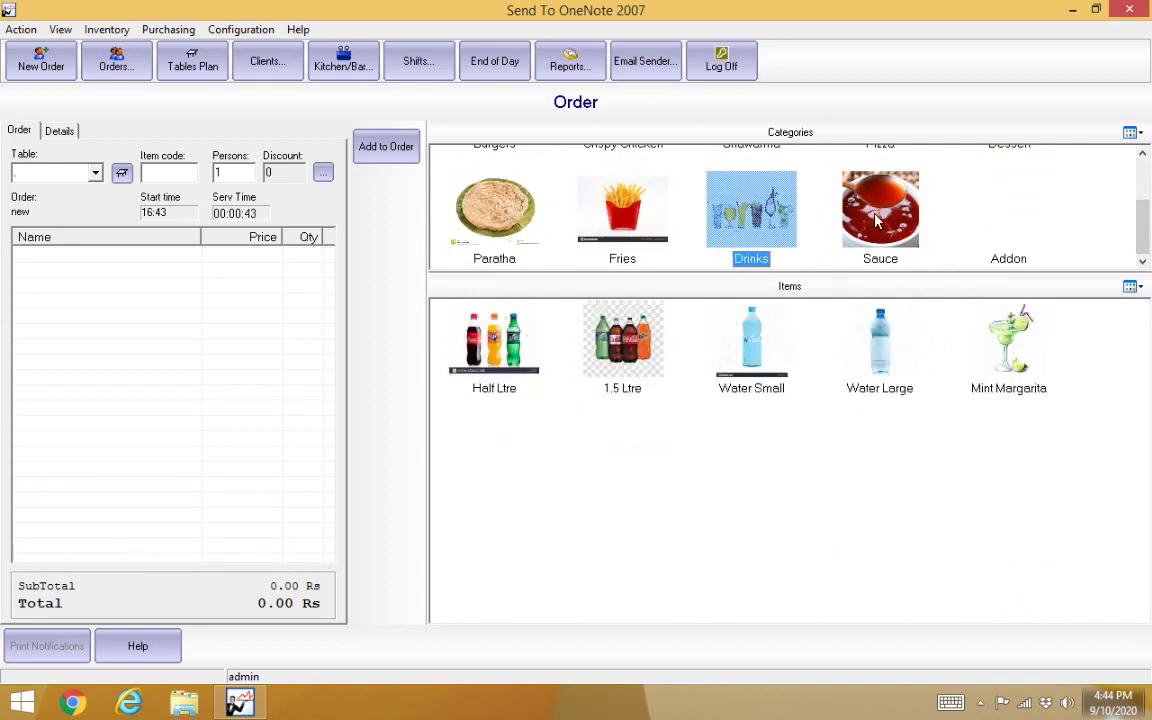
click(900, 230)
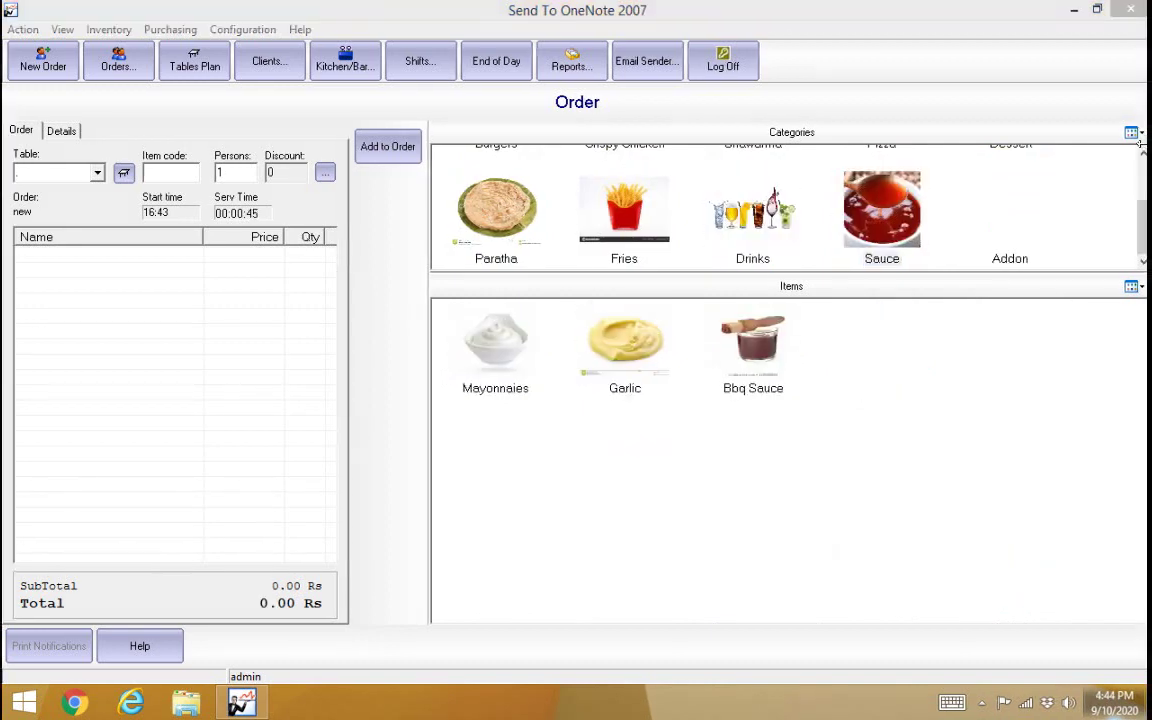
click(1141, 172)
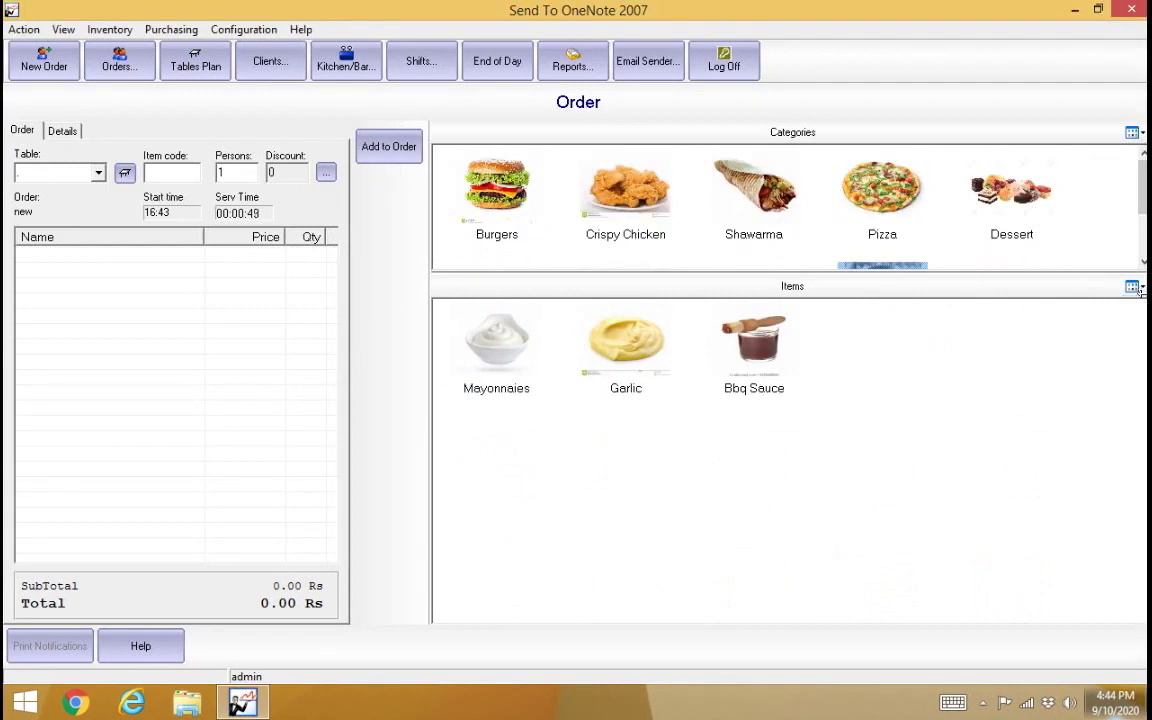
Add a Zinger Burger, a Lava Burger Beef priced at 280.00 and a Wild Monster Burger to the order
click(505, 190)
click(613, 385)
click(613, 385)
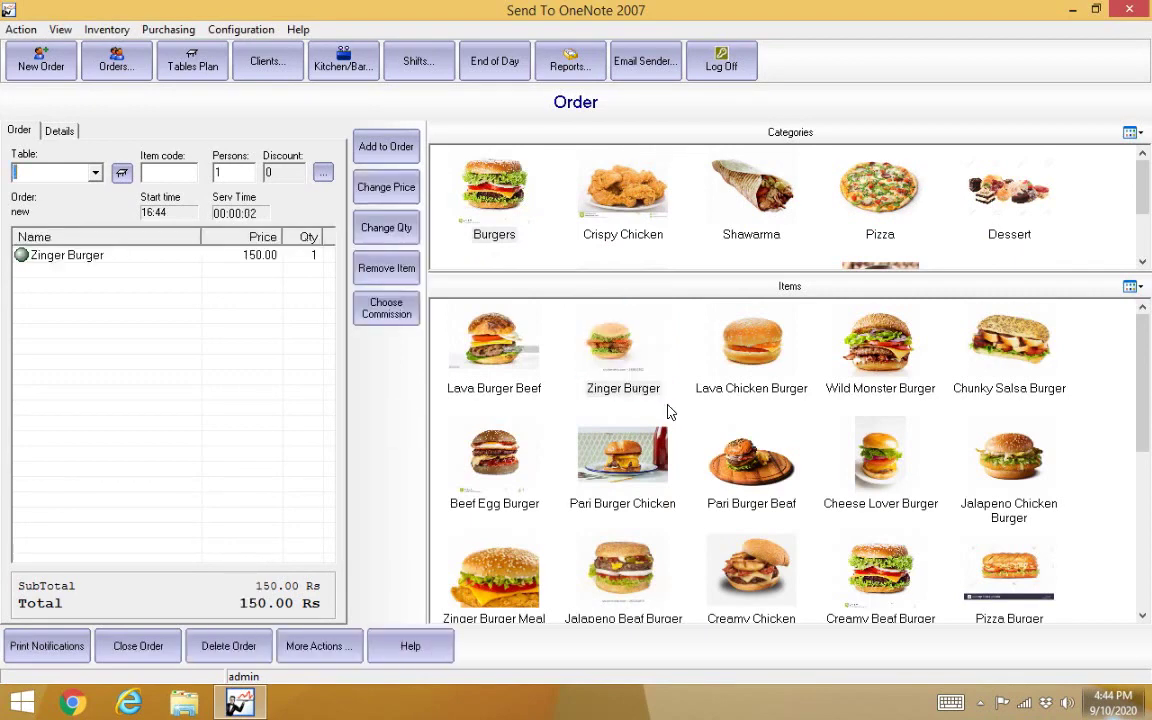
click(258, 255)
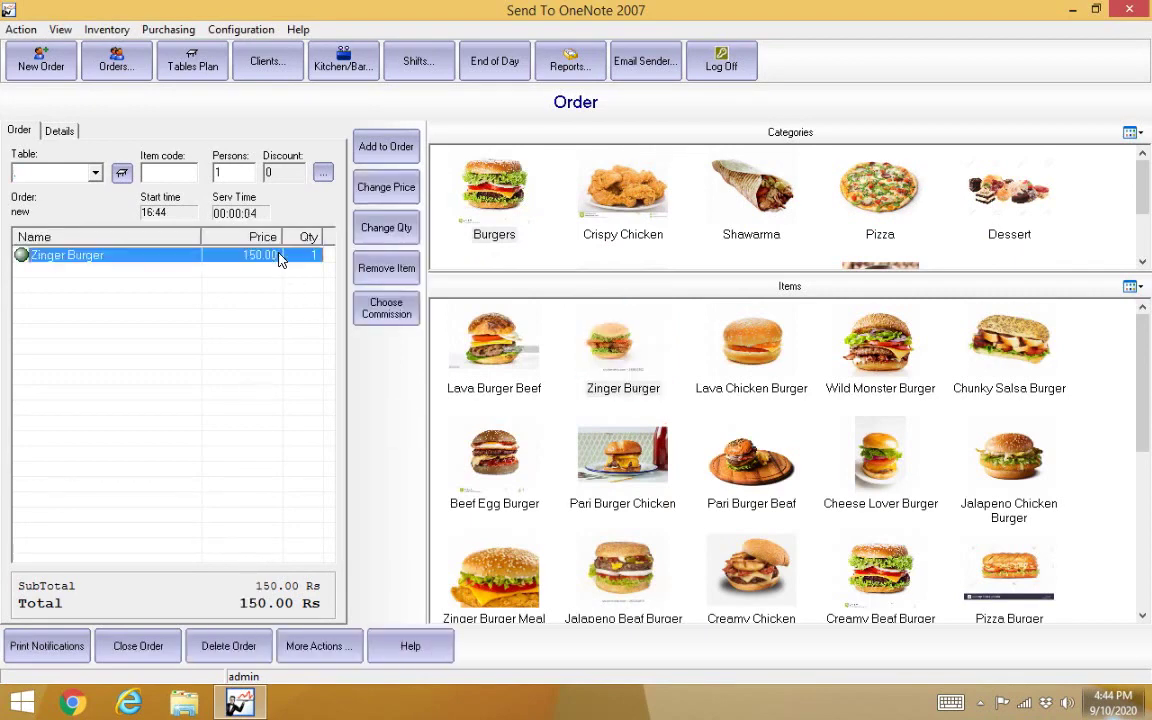
key(F2)
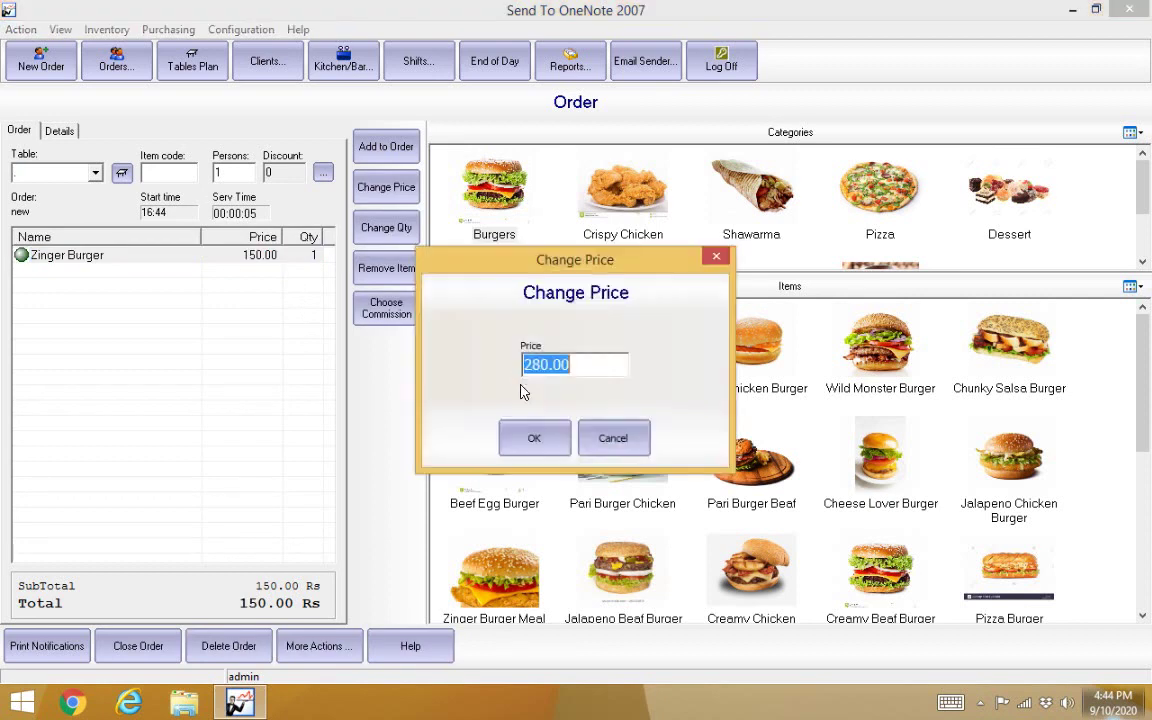
click(545, 443)
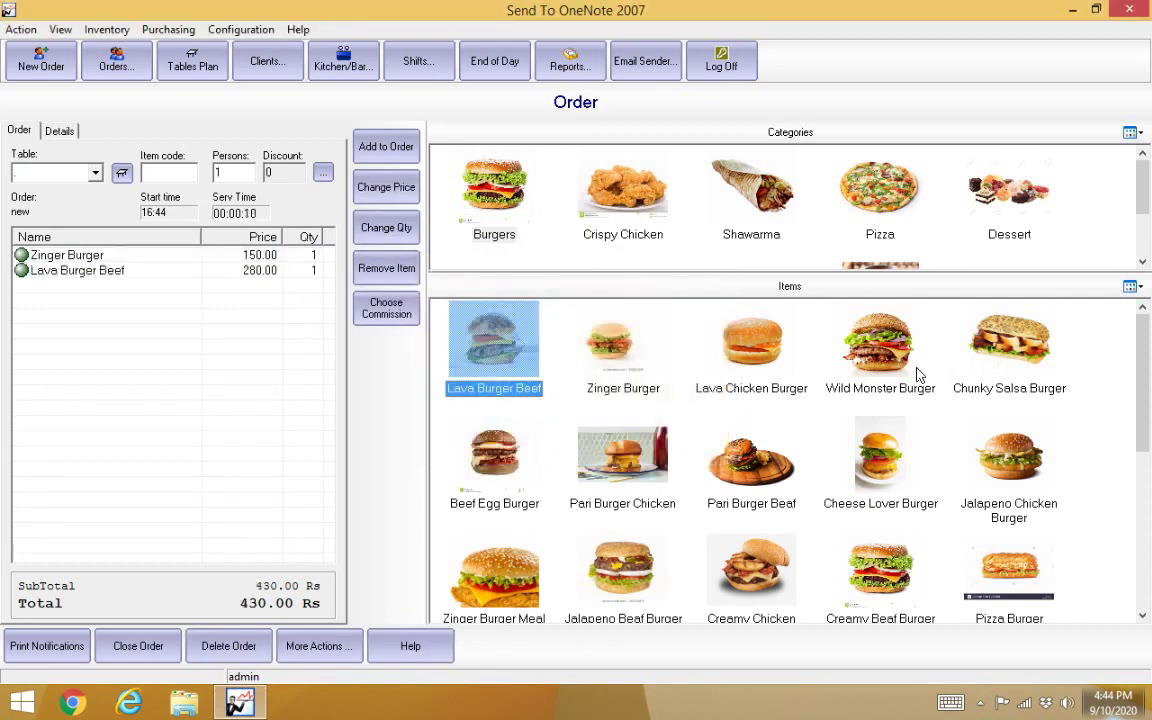
click(876, 380)
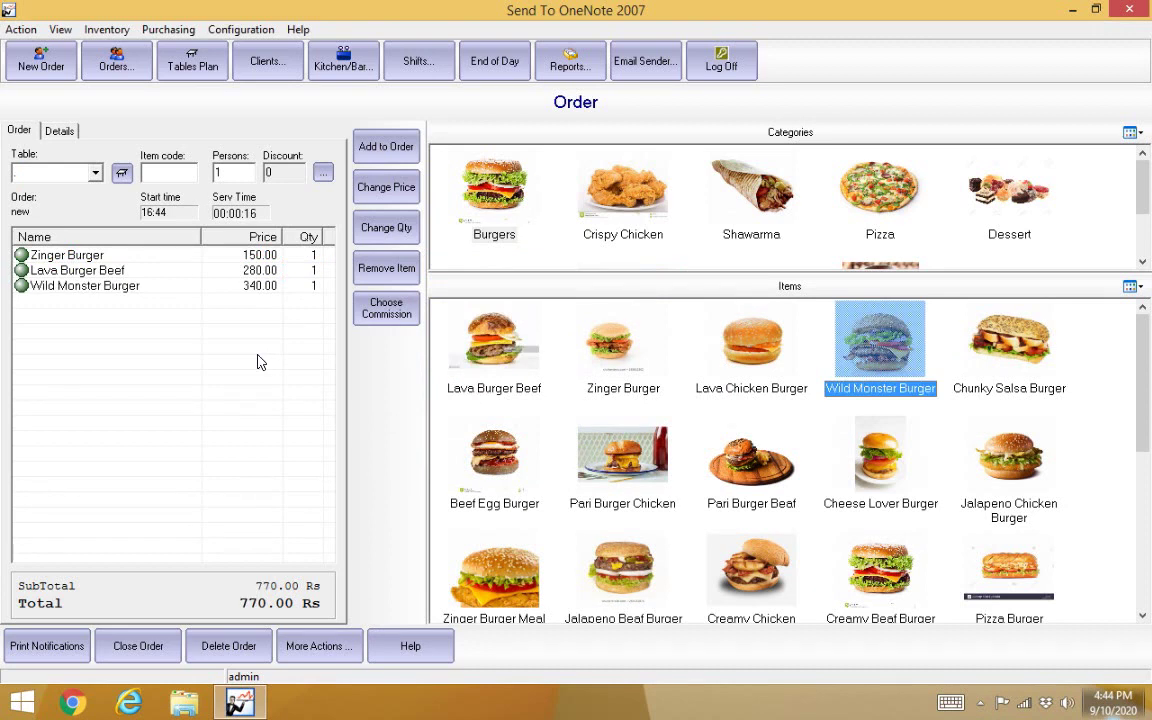
Order 10 Pc Nuggets, 10 Pc Hot Wings, Chicken Shawarma and Cheese Shawarma for table 3 and print the order notifications
click(185, 76)
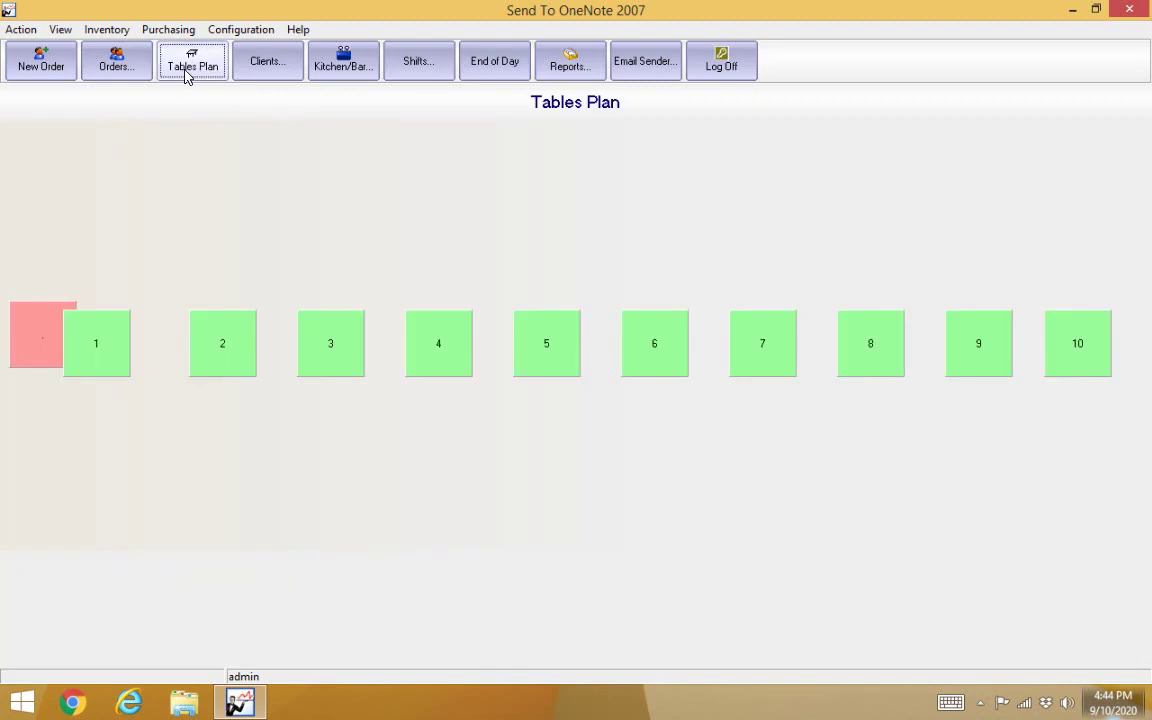
click(334, 358)
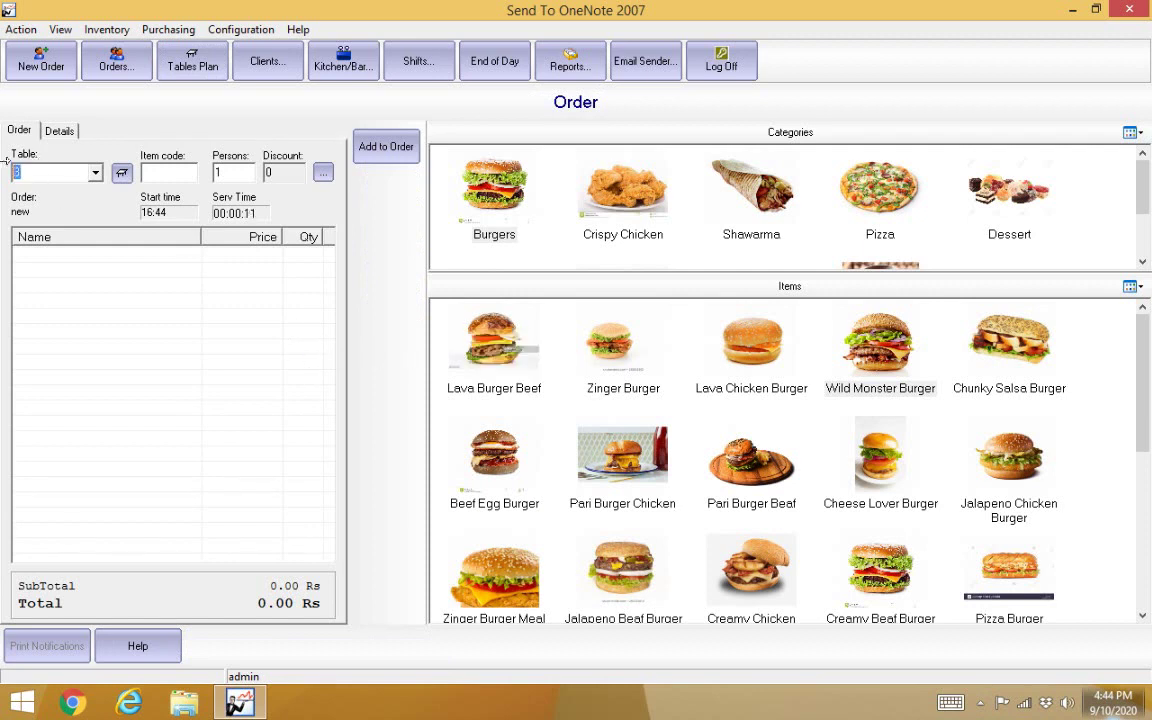
click(610, 188)
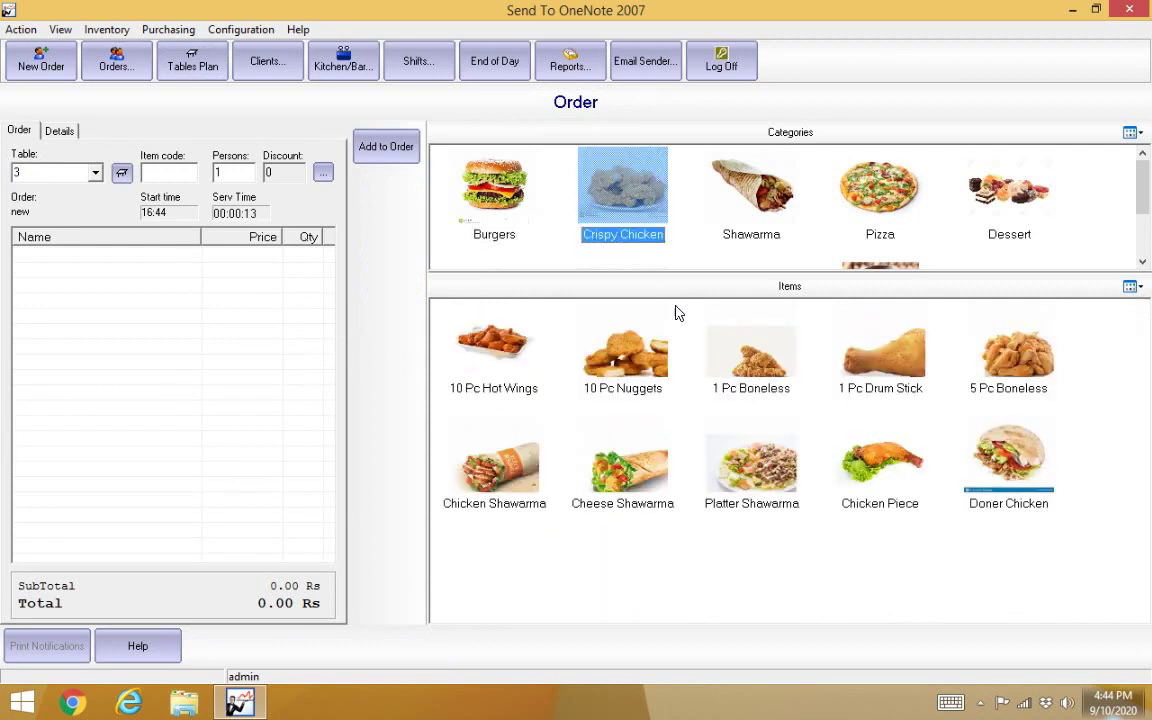
click(622, 355)
click(510, 398)
click(494, 465)
click(600, 478)
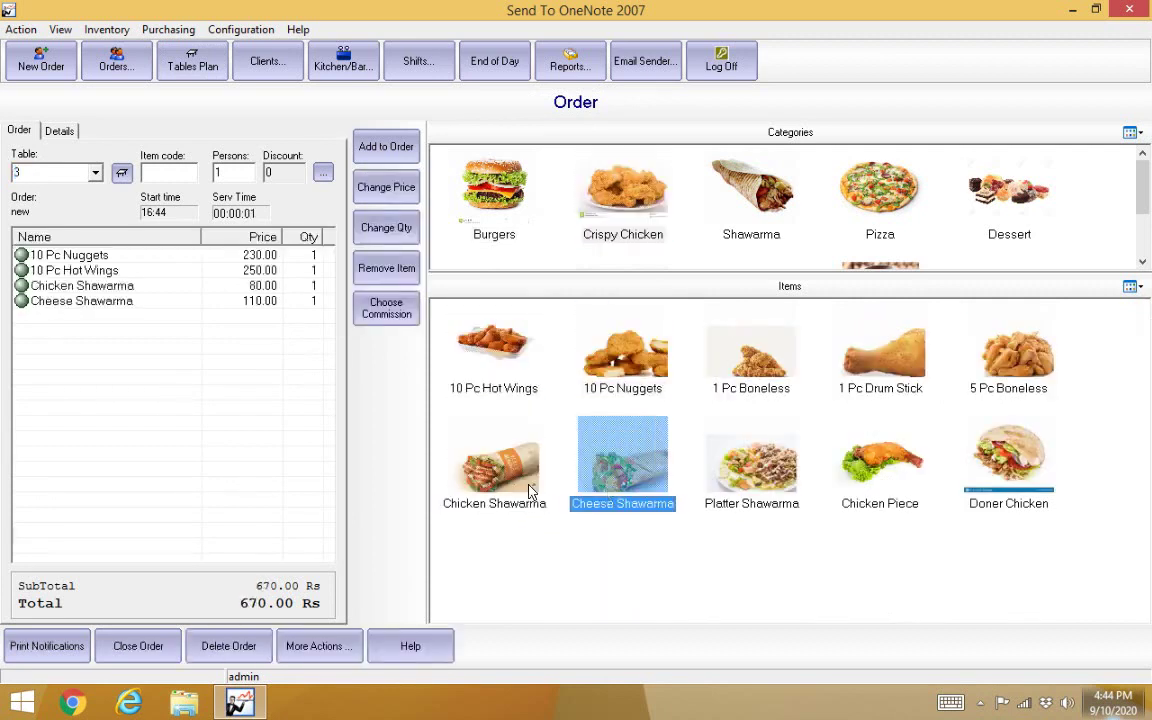
click(36, 647)
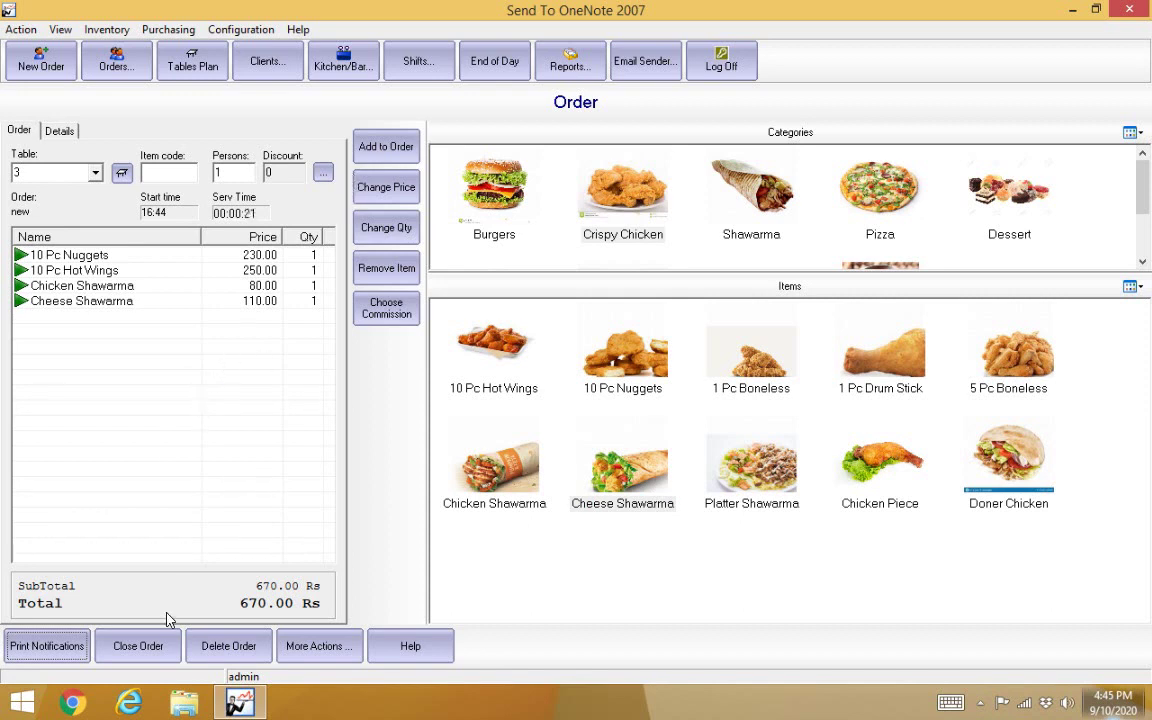
Apply the 8 % Employee Level 2 discount to the table 3 order and close the order
click(323, 172)
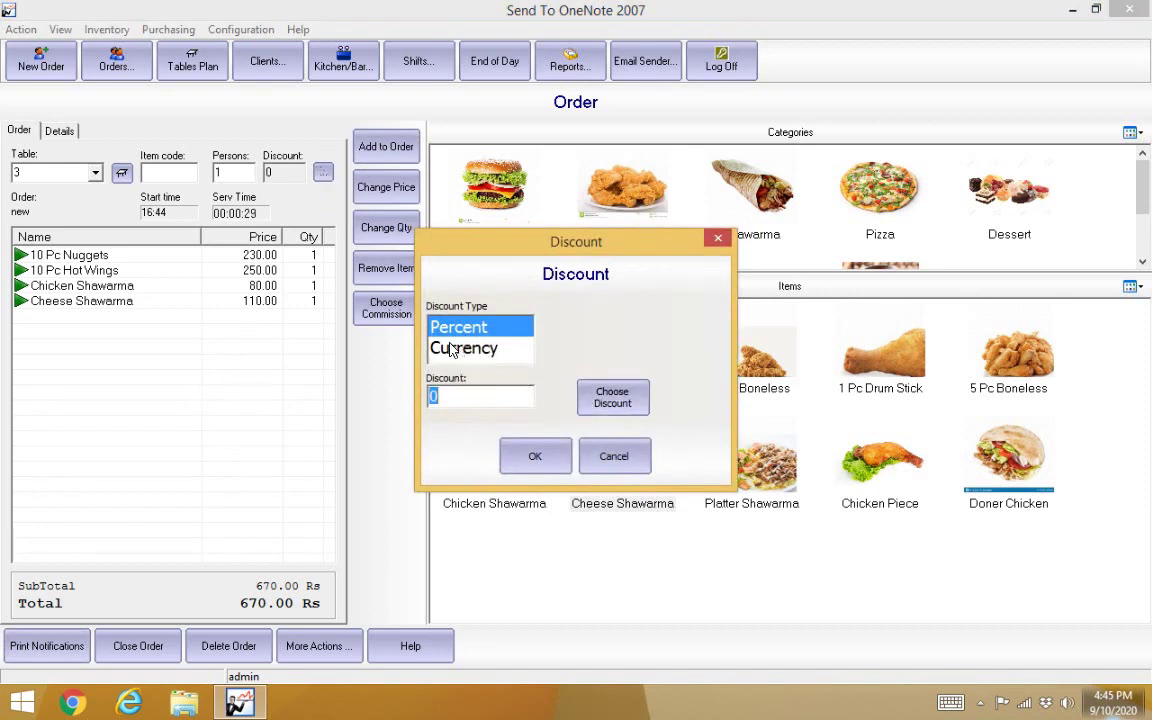
click(591, 392)
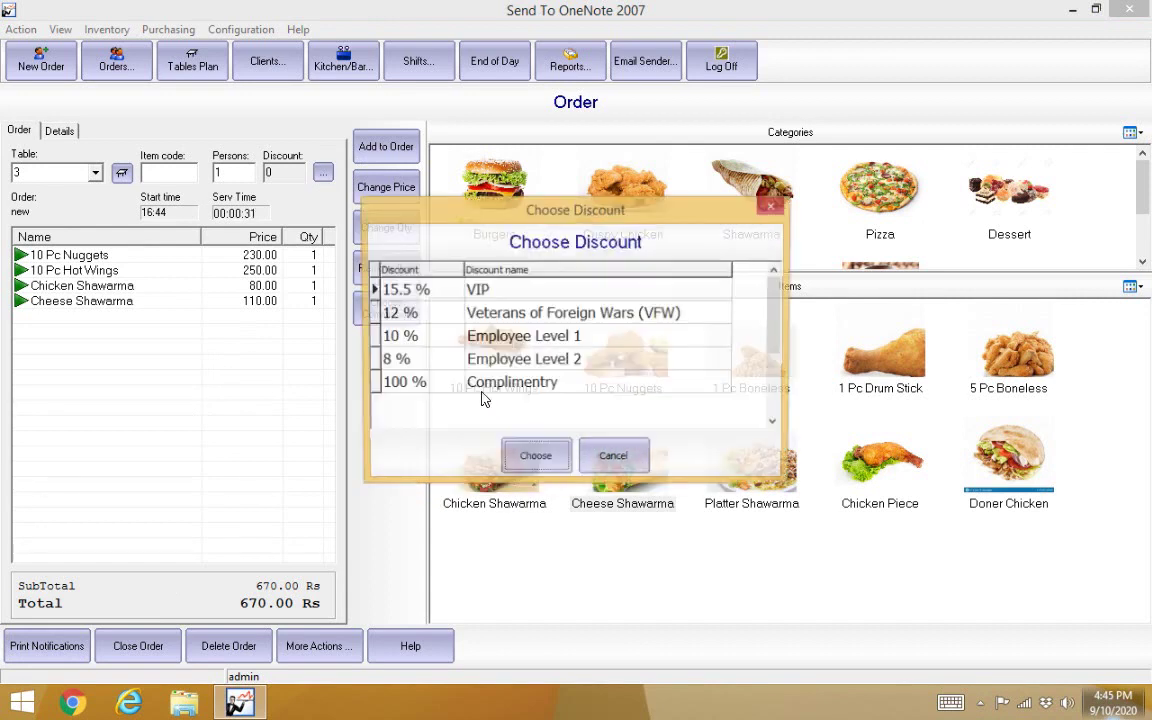
click(458, 360)
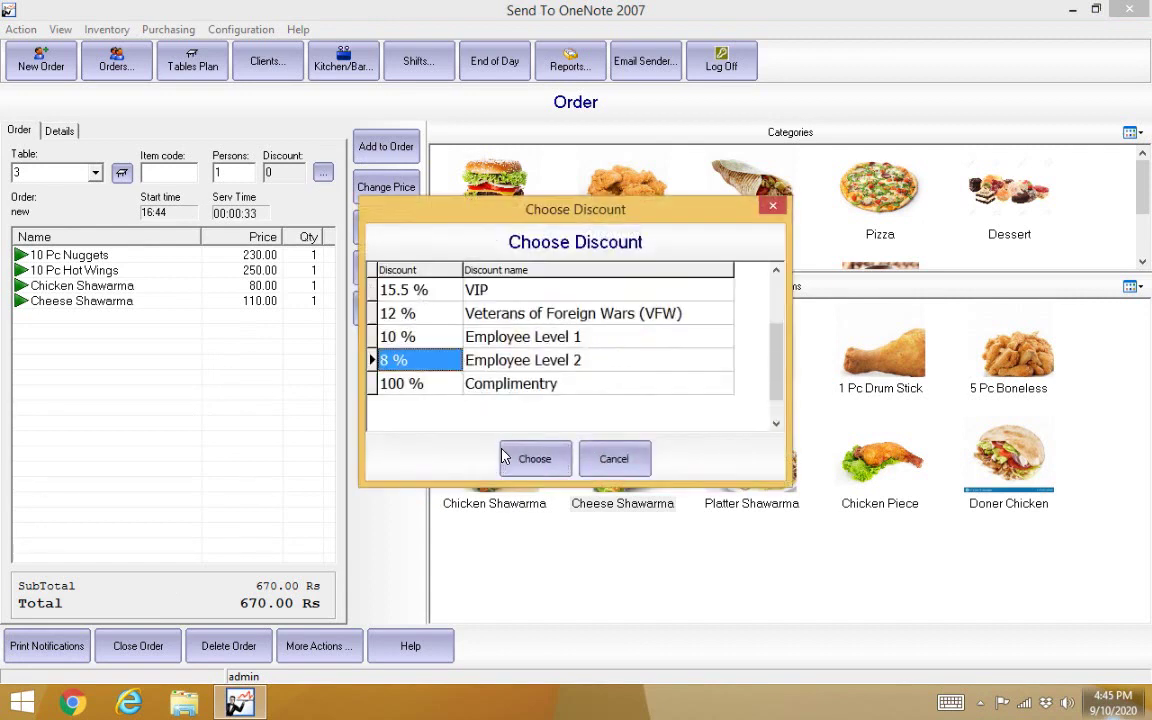
click(534, 458)
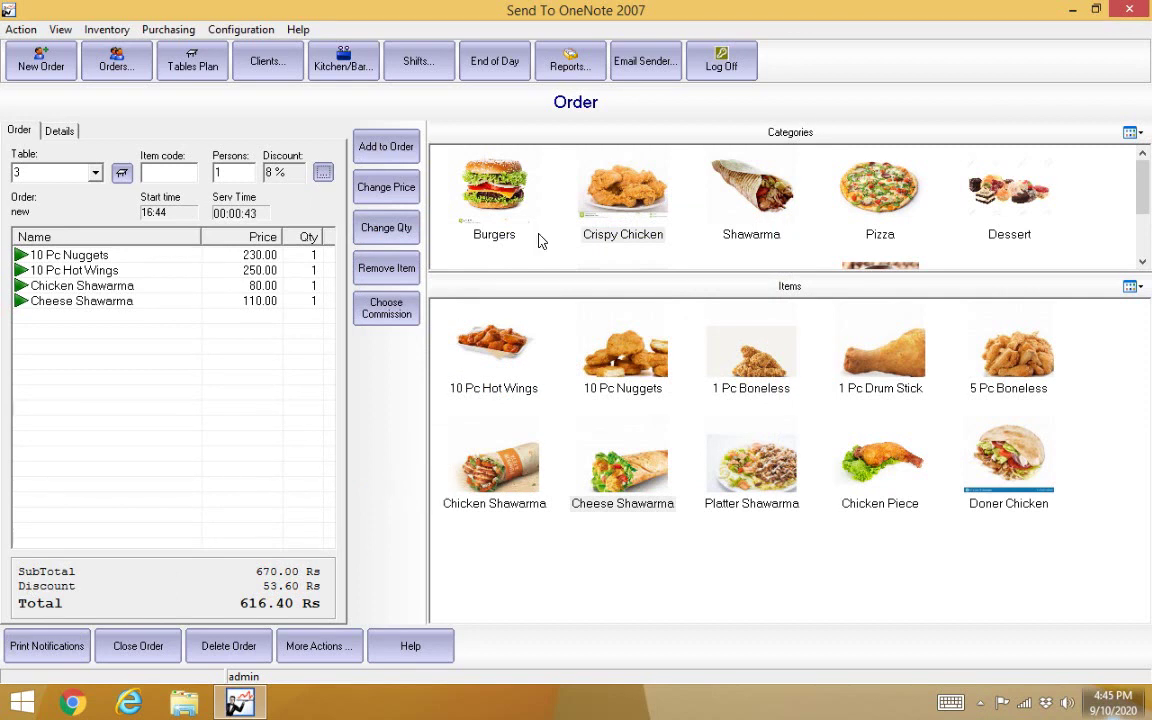
click(138, 647)
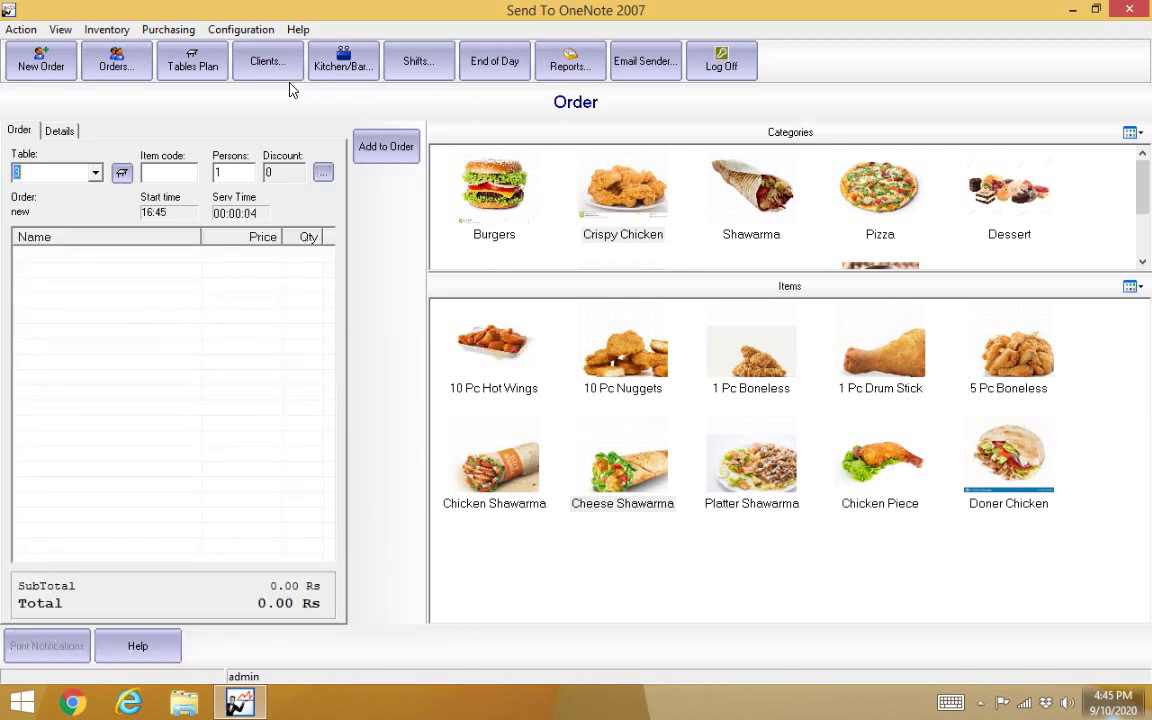
click(265, 33)
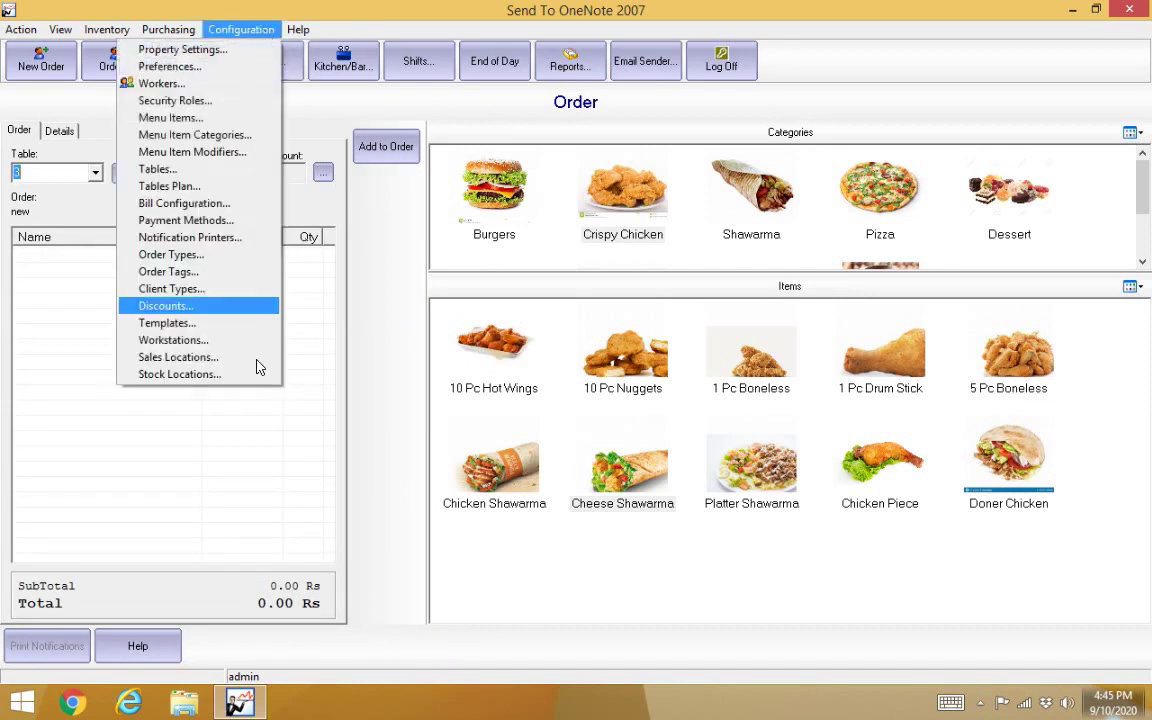
click(270, 445)
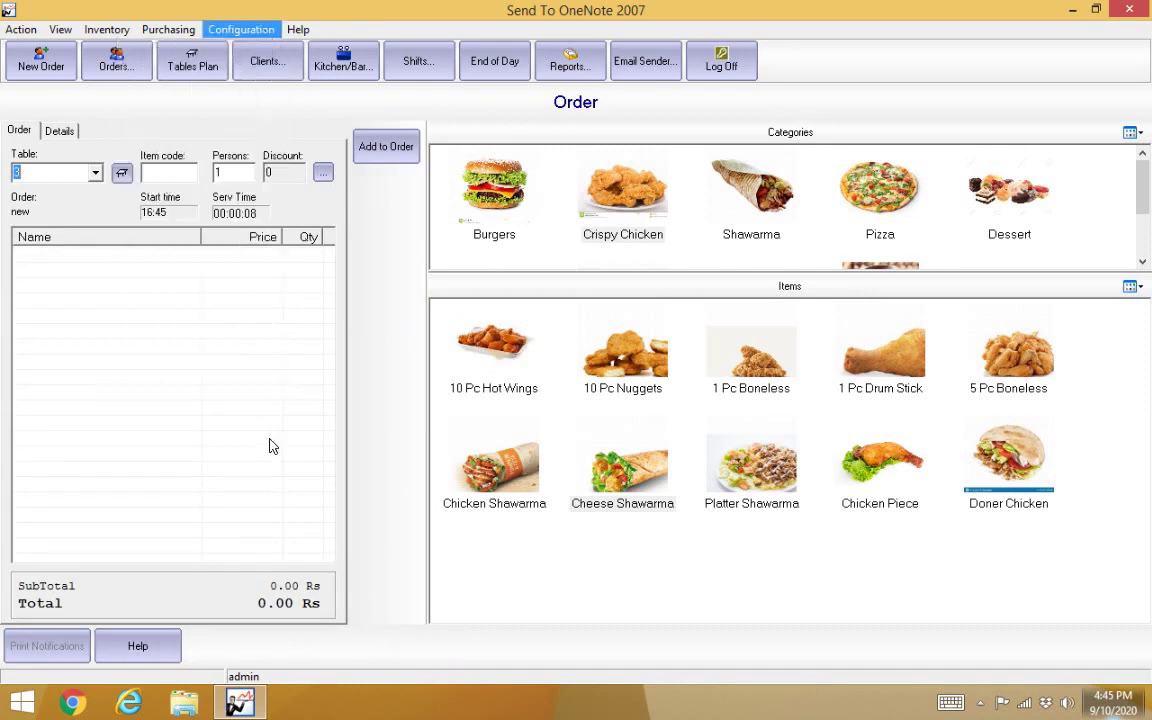
Add 10 Pc Hot Wings and Chicken Shawarma to the new order on table 3
click(485, 362)
click(490, 460)
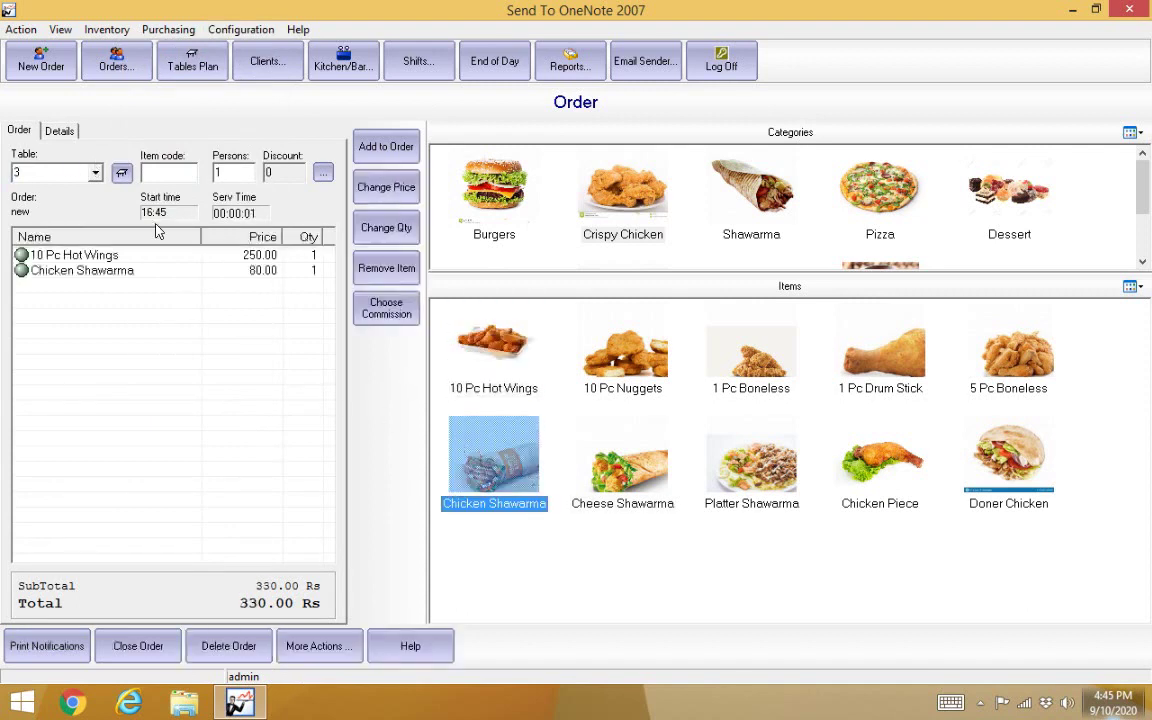
click(28, 134)
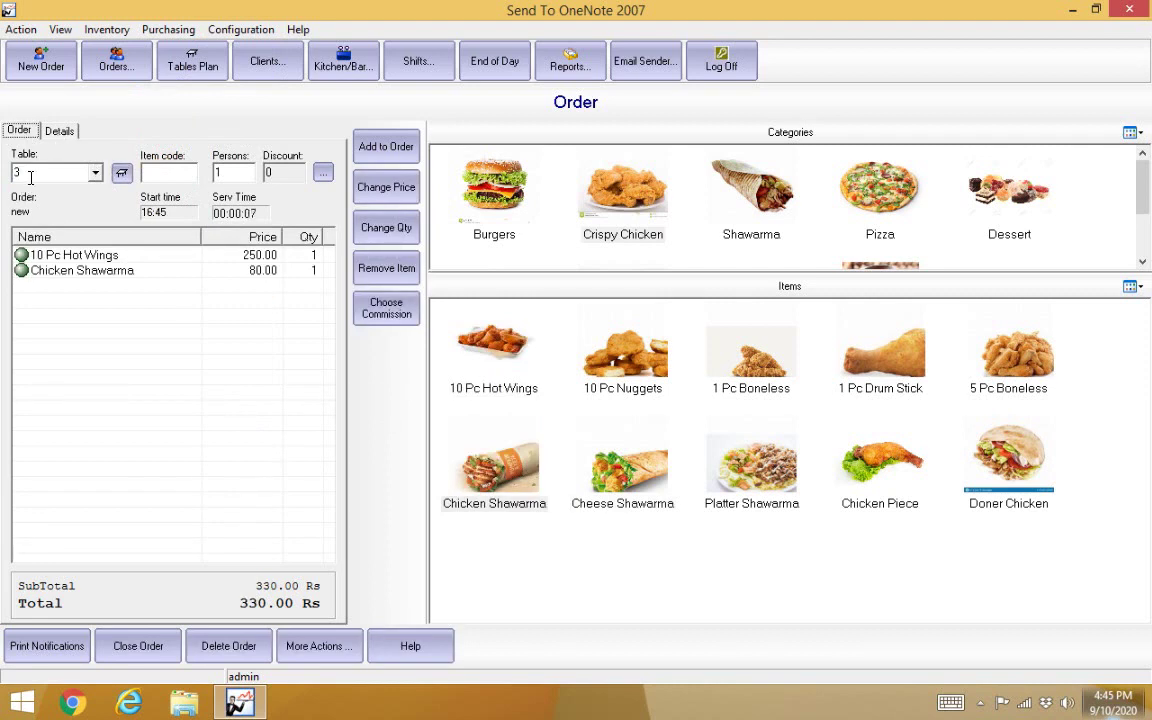
click(21, 172)
Transfer the order from table 3 to table 5 and remove Chicken Shawarma from it
click(347, 652)
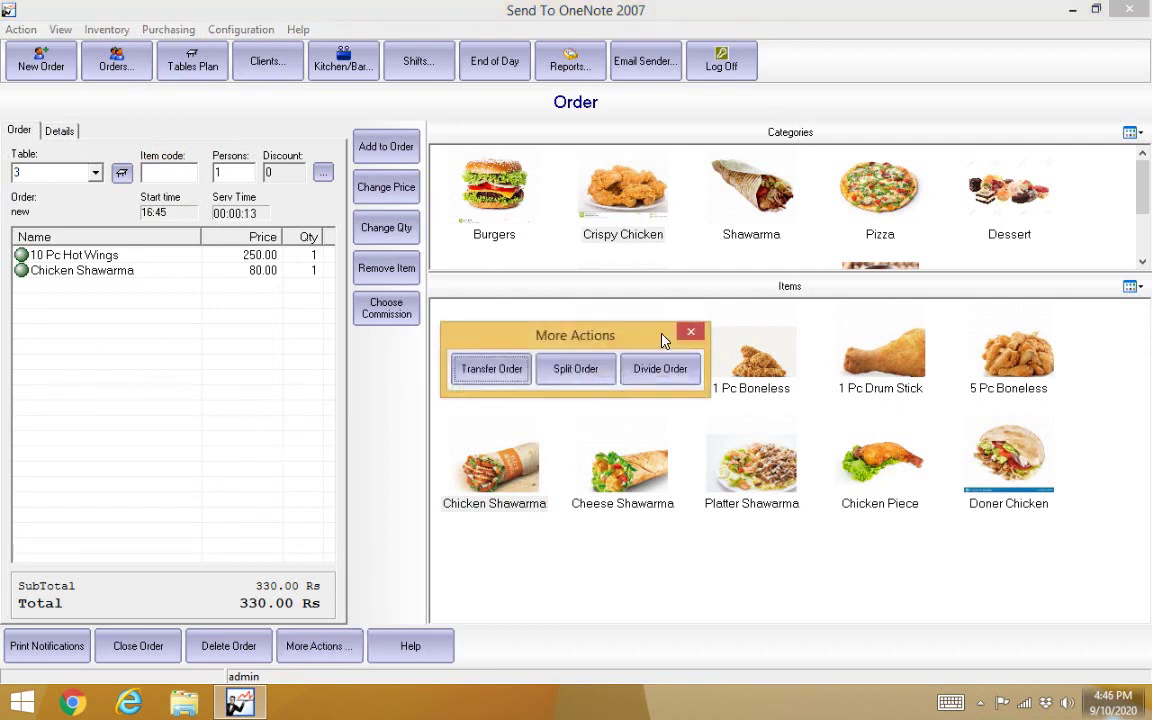
click(491, 369)
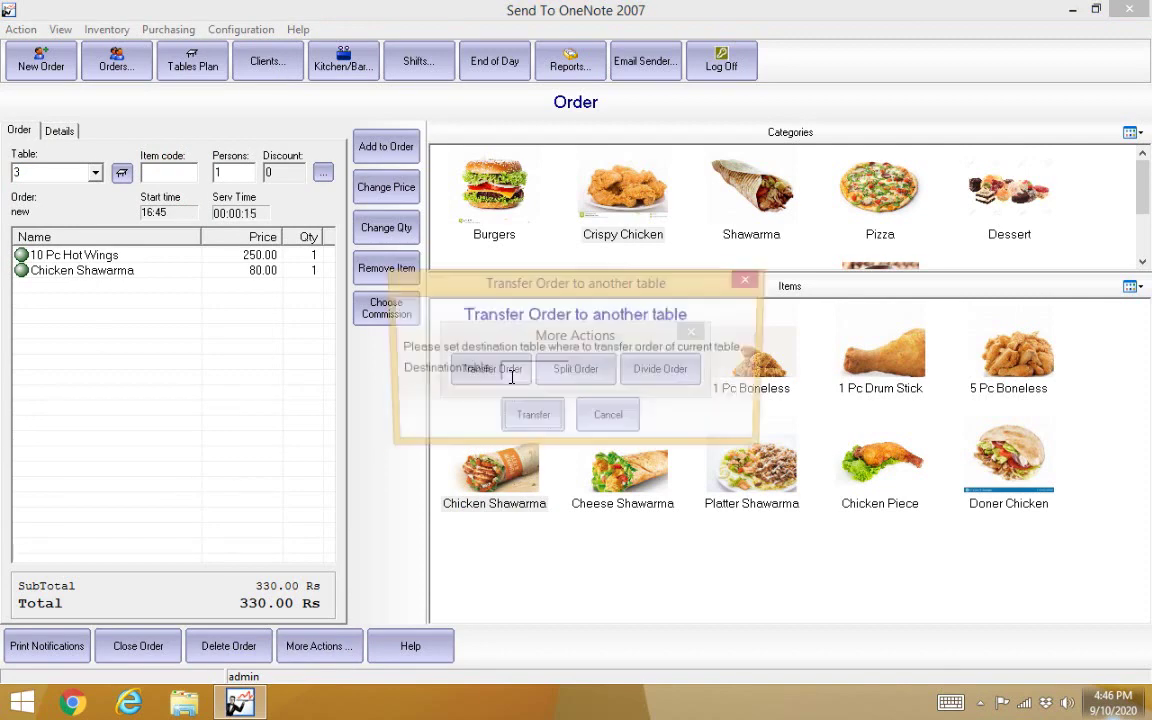
click(520, 380)
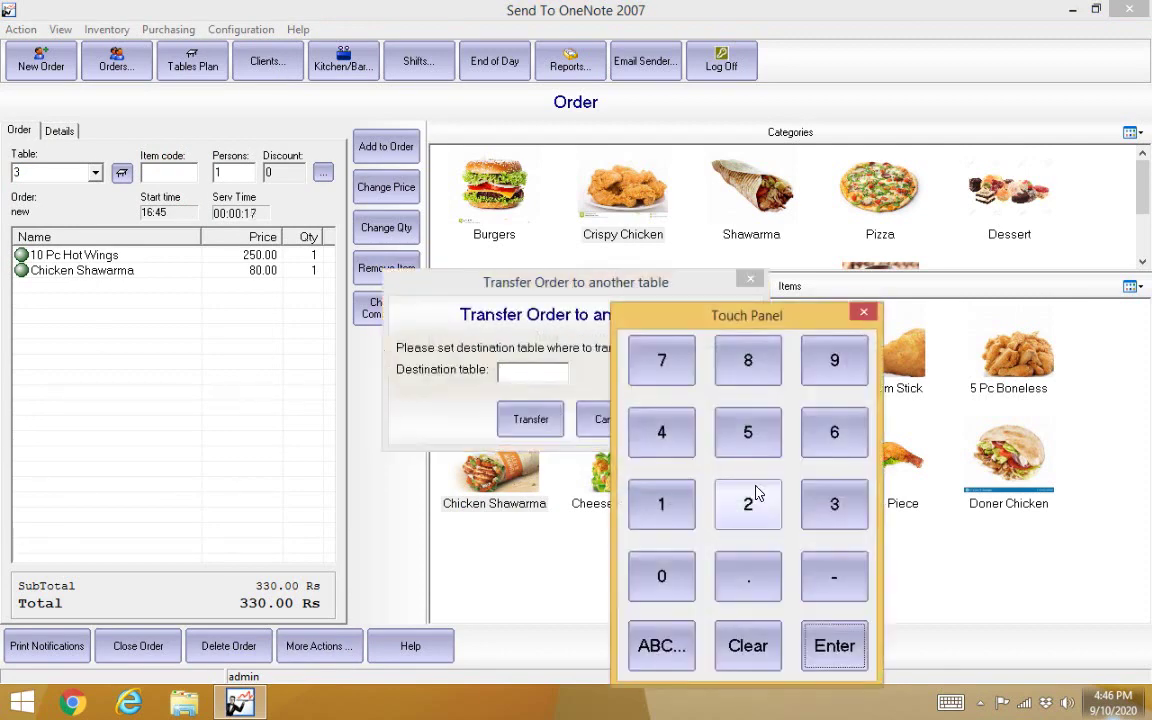
click(748, 432)
click(815, 641)
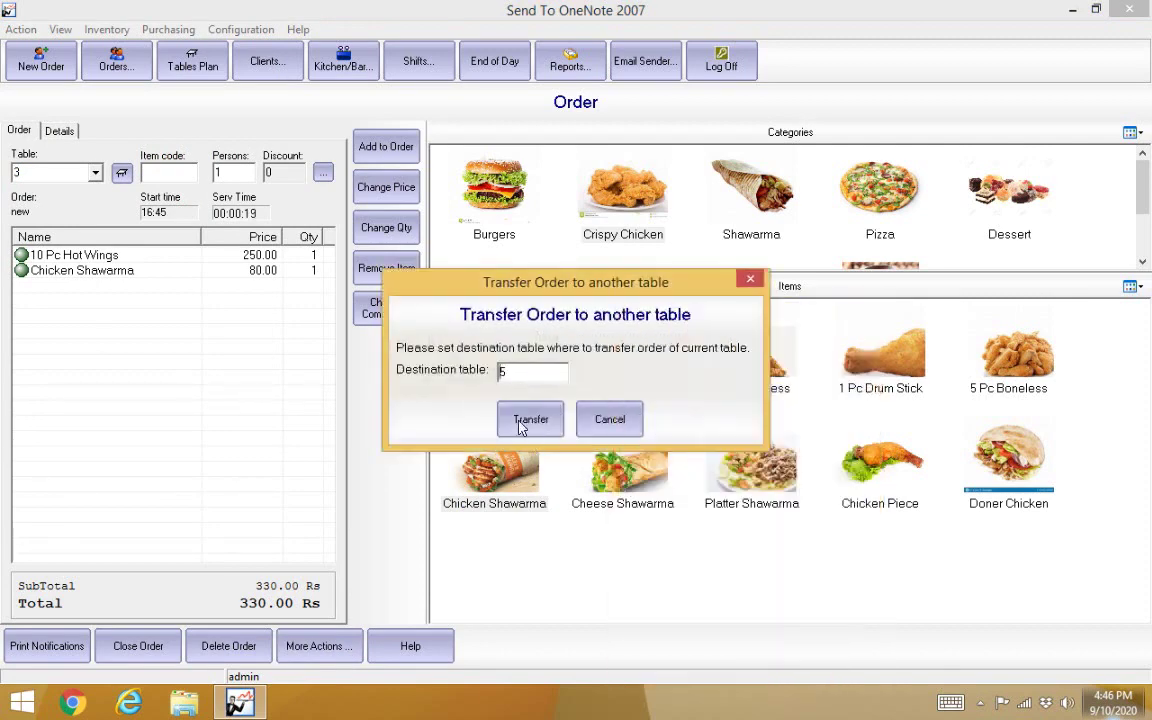
click(529, 420)
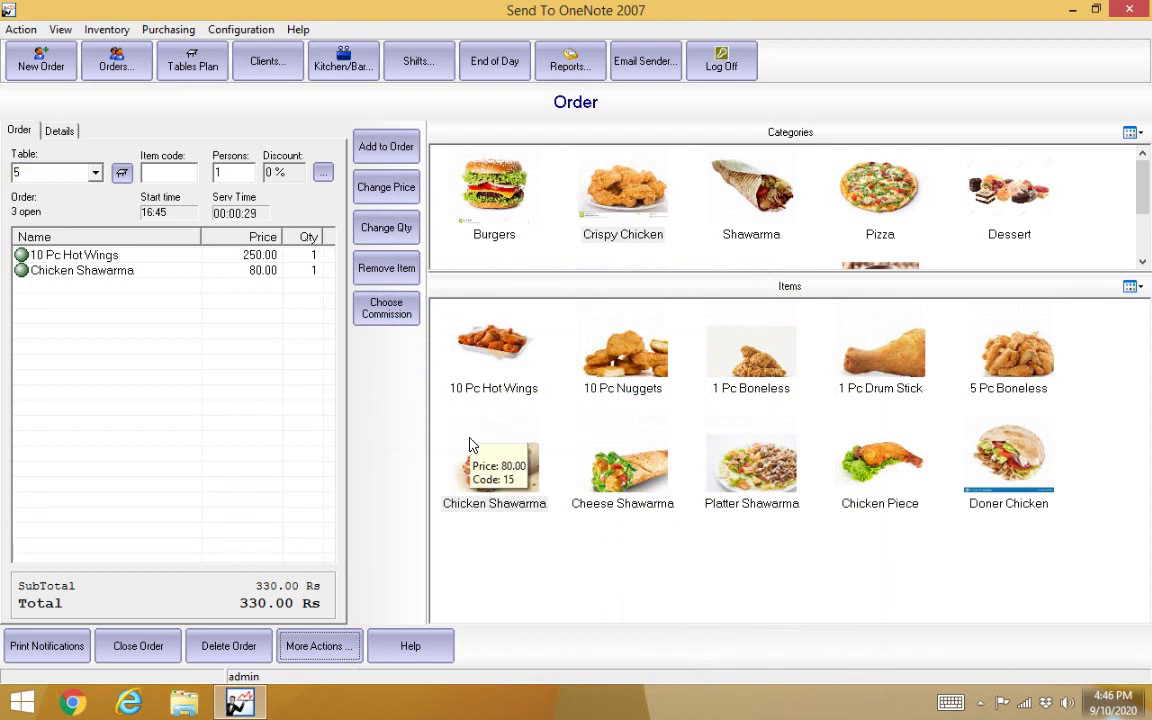
click(289, 273)
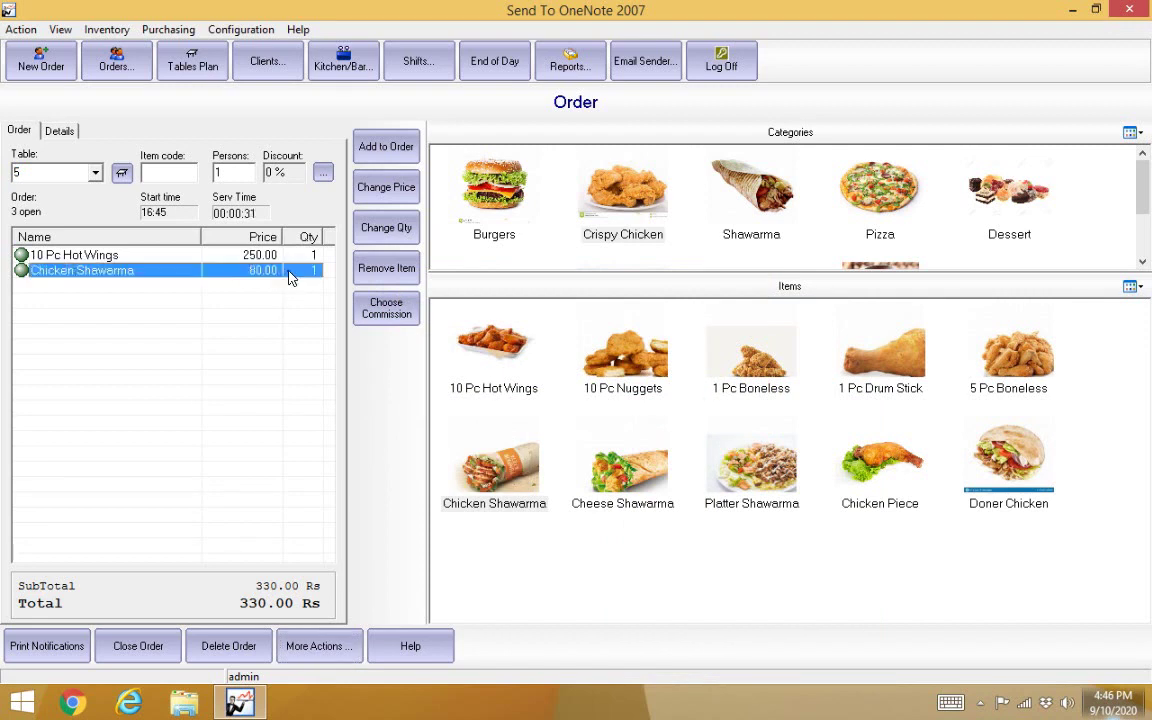
click(398, 272)
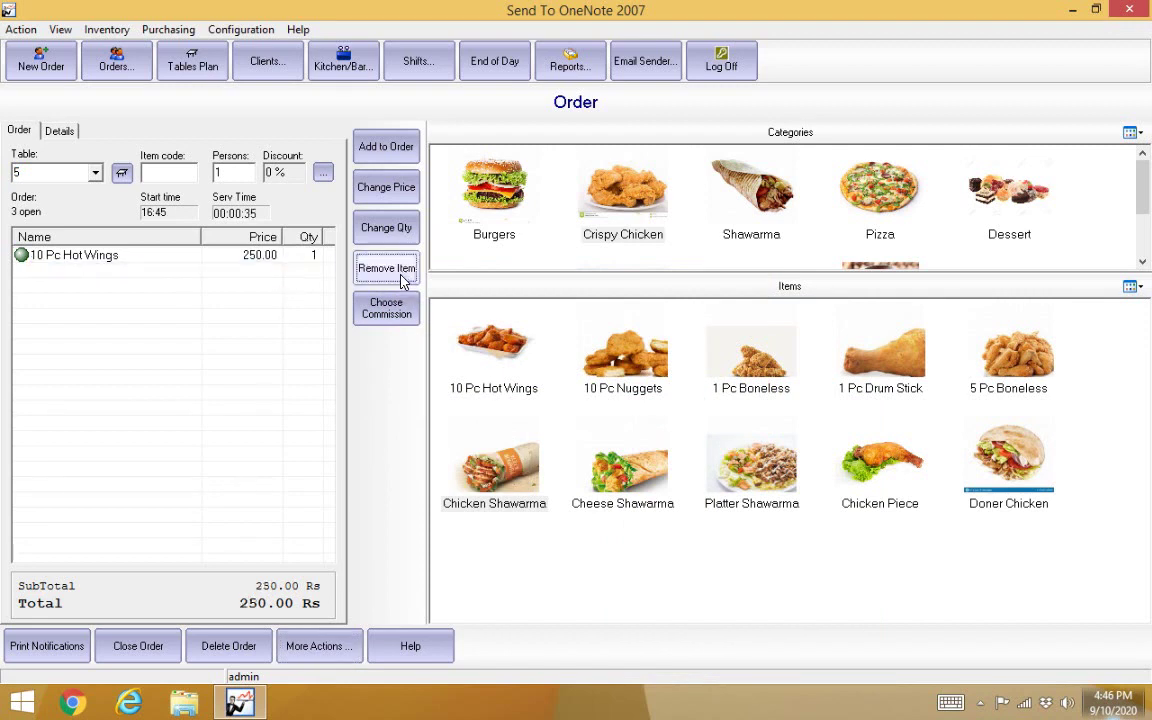
Raise 10 Pc Hot Wings to a quantity of 4 on the table 5 order and print the notifications
click(480, 345)
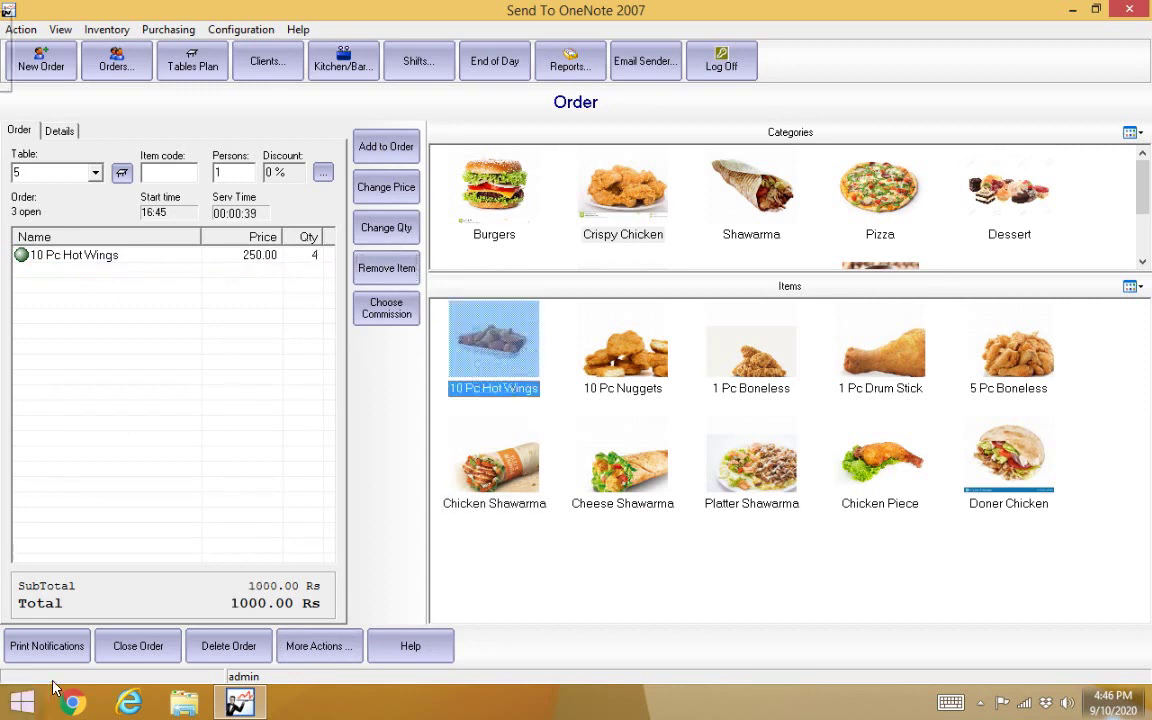
click(48, 645)
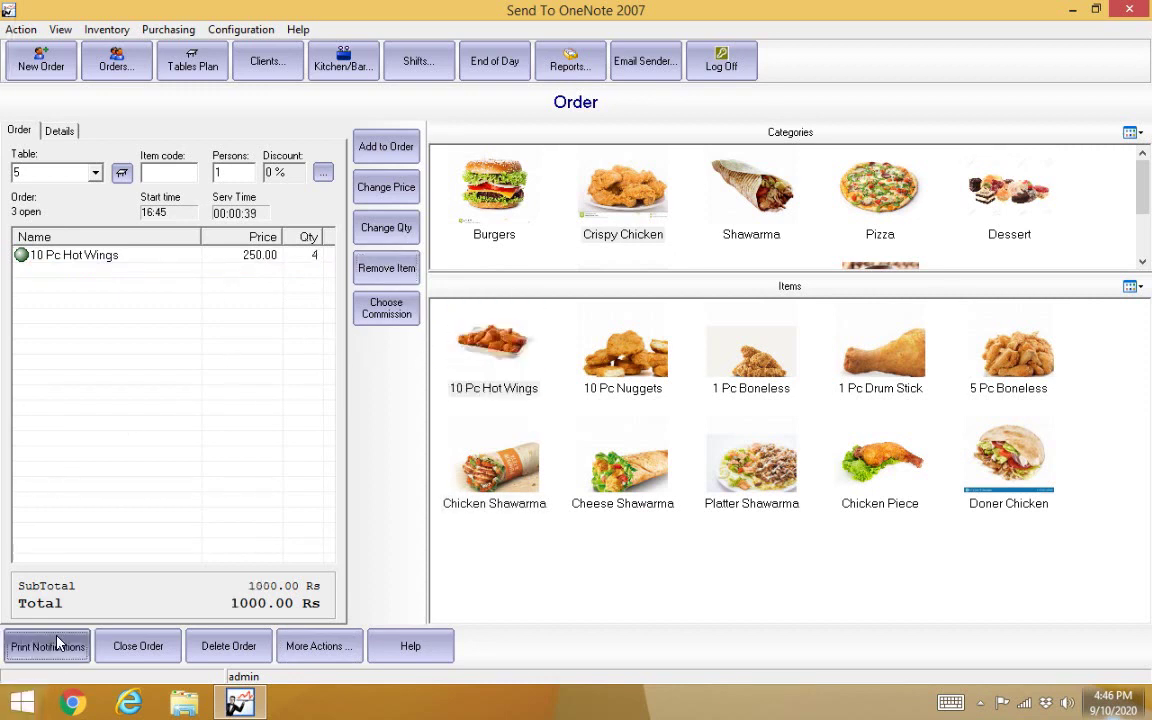
Try to remove the already notified 10 Pc Hot Wings line from the table 5 order
click(358, 267)
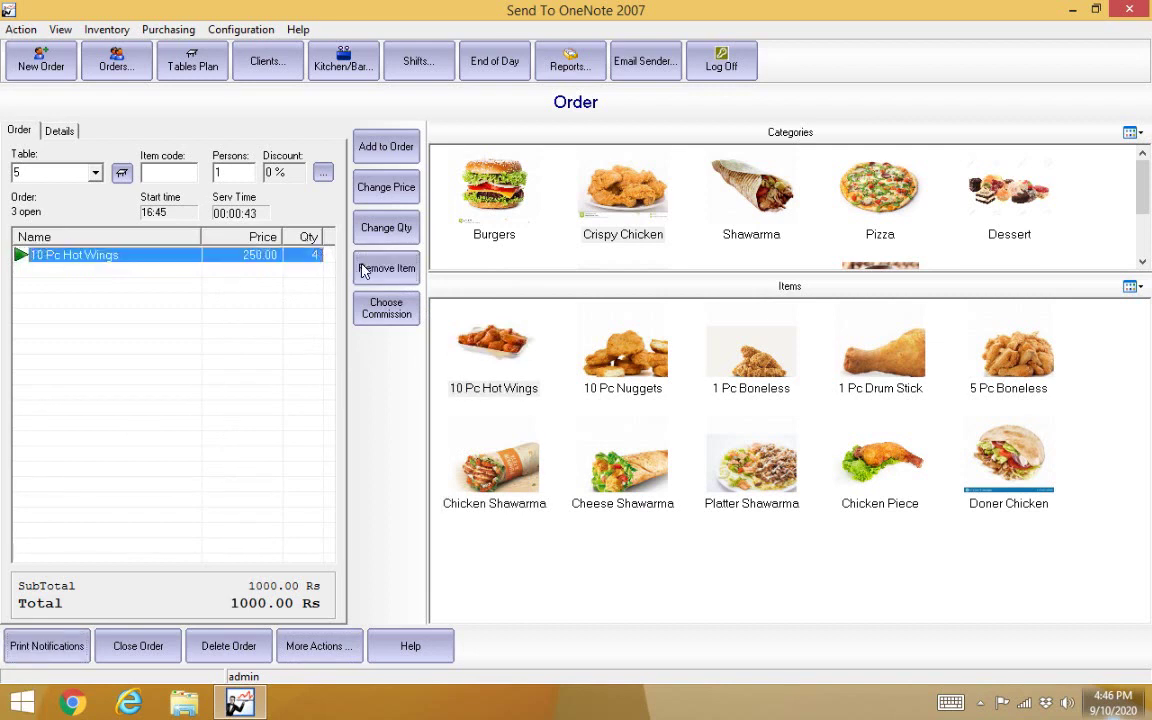
click(388, 279)
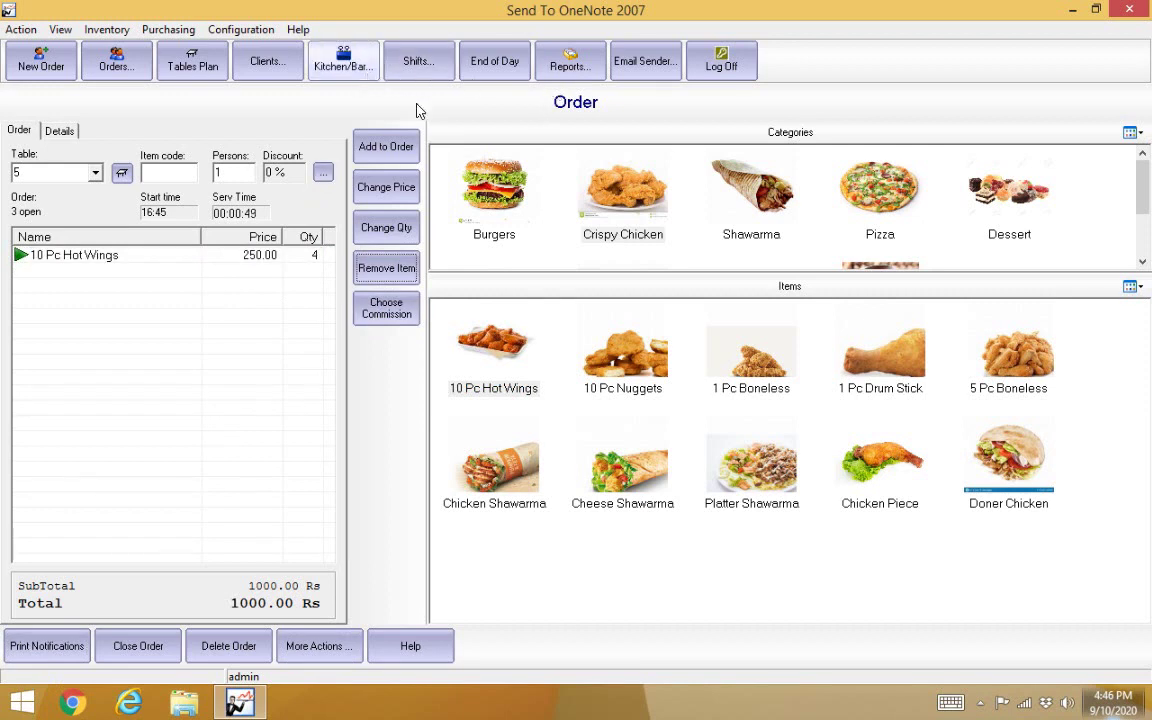
Open the reports and look through the sales reports by day, week, month, quarter, hour, table and categories
click(327, 68)
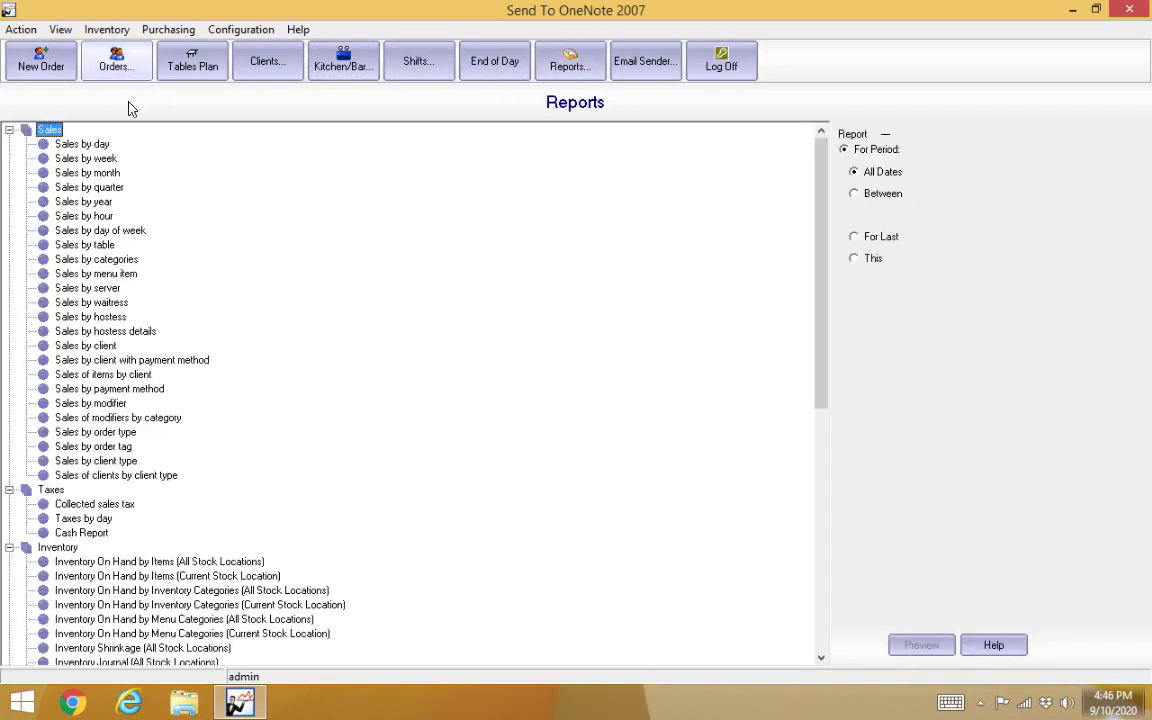
click(72, 144)
click(82, 160)
click(80, 174)
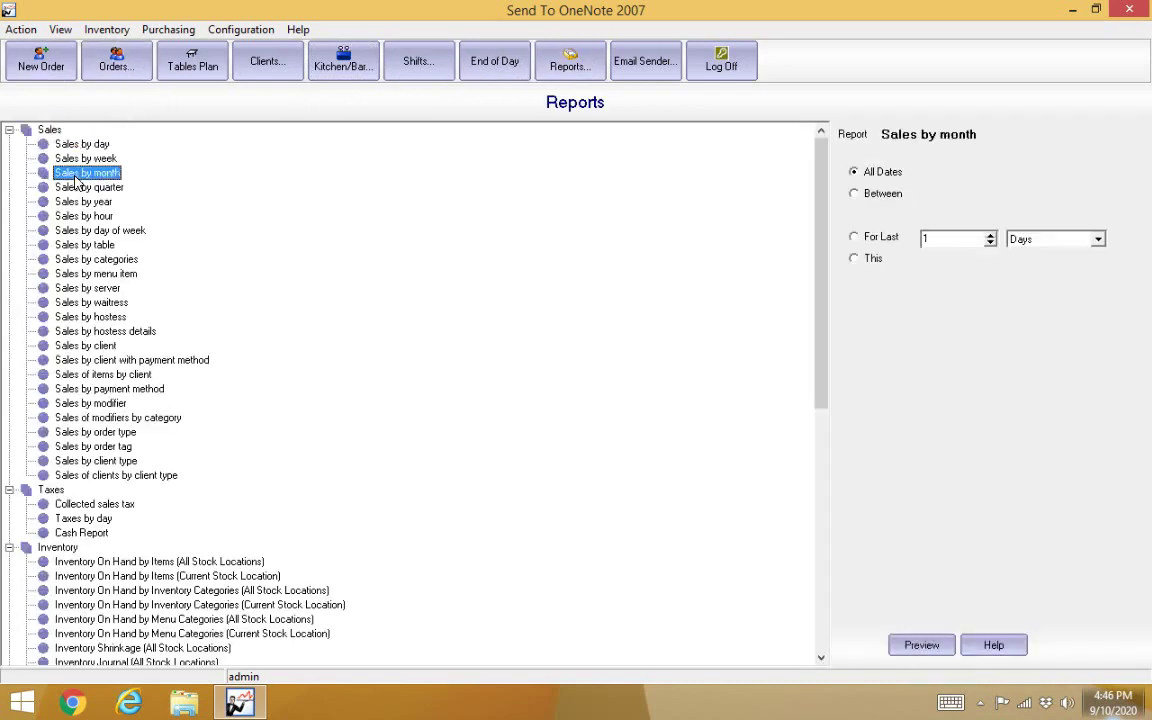
click(79, 190)
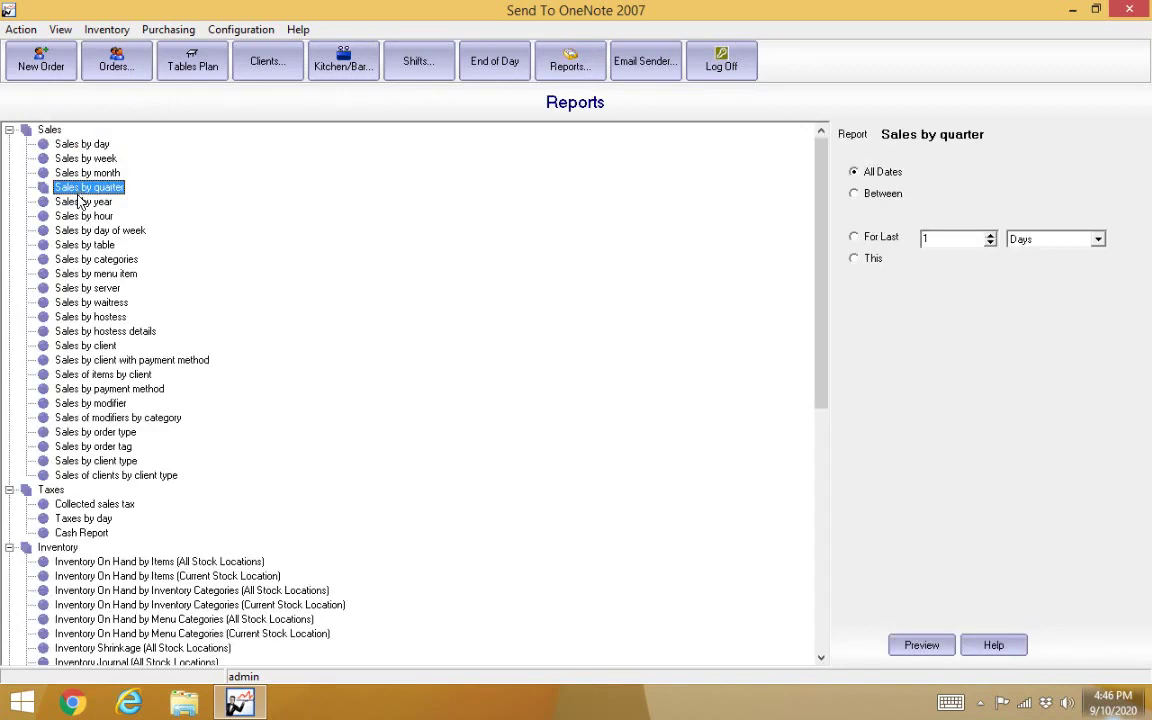
click(79, 203)
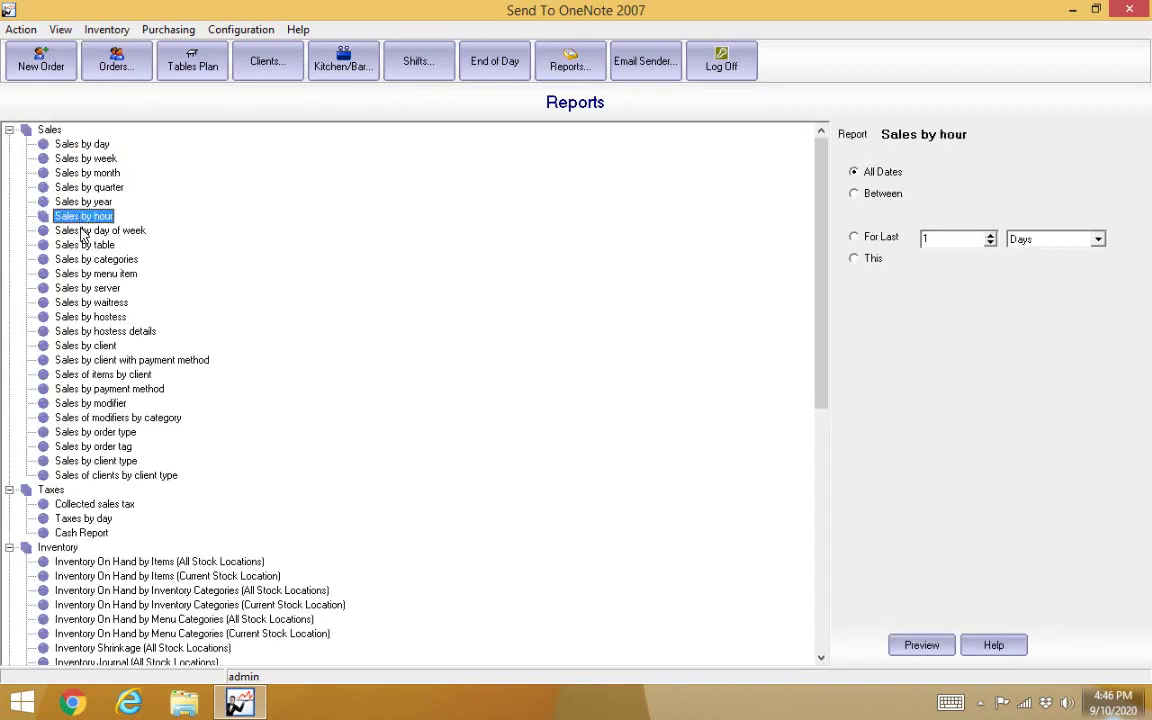
click(96, 246)
click(105, 259)
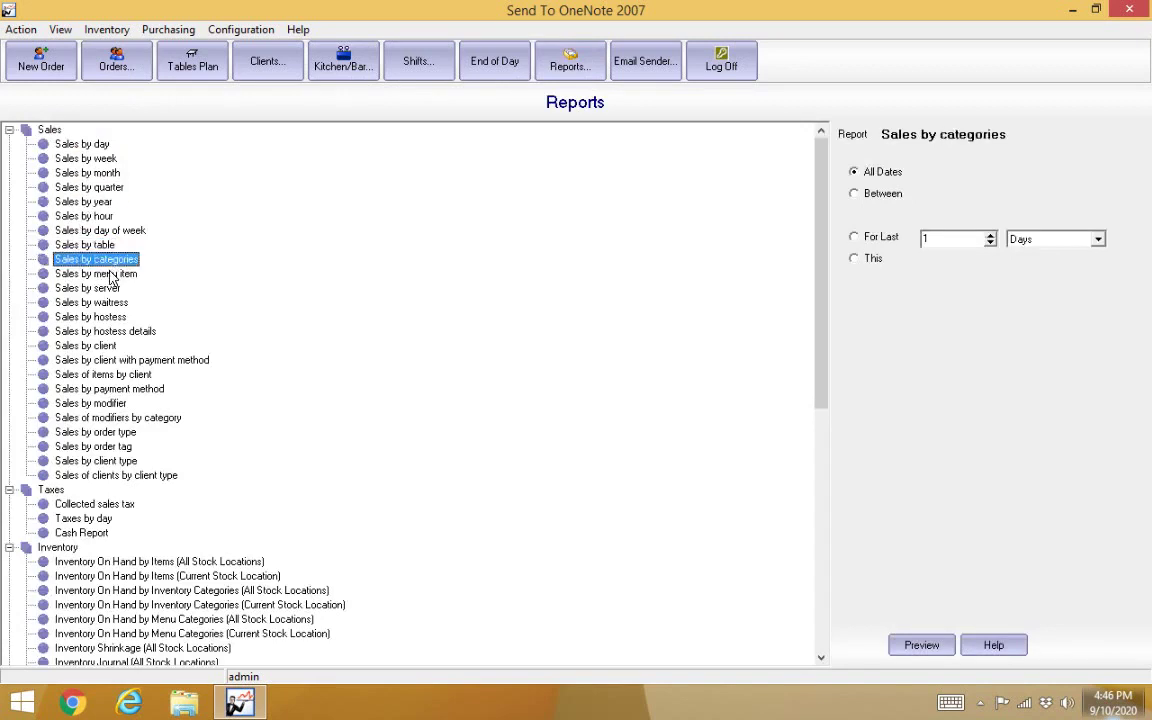
Preview the Sales by menu item report for this day and close the preview
click(100, 273)
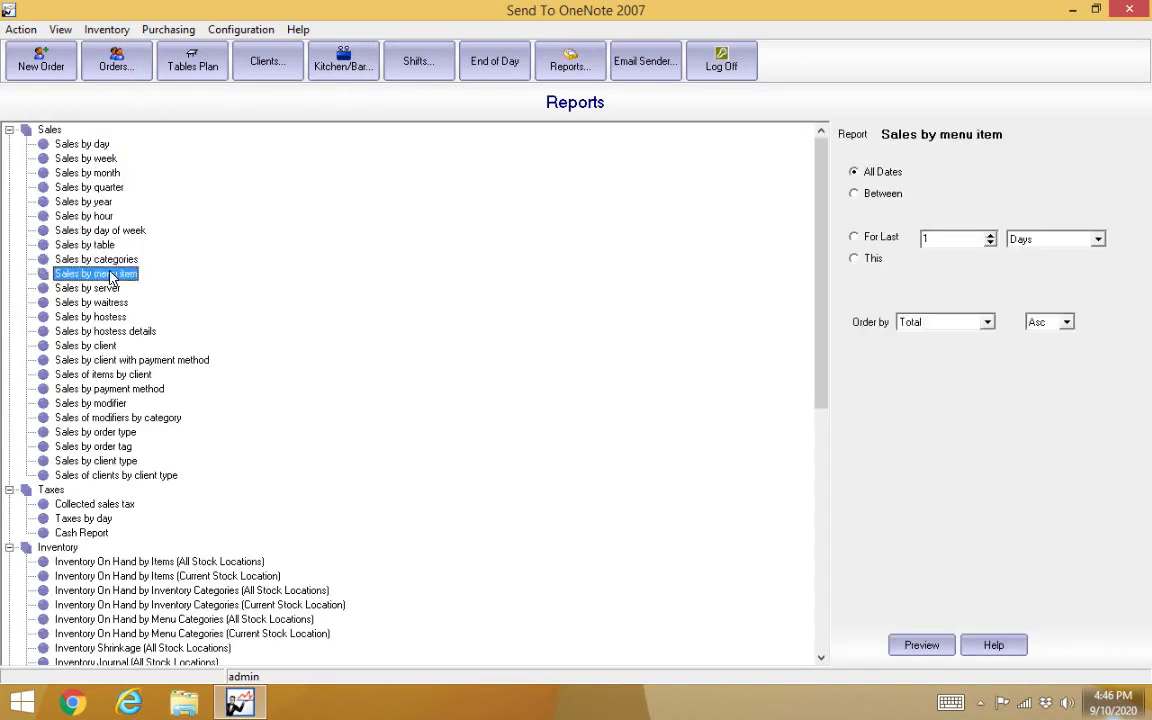
click(862, 258)
click(929, 645)
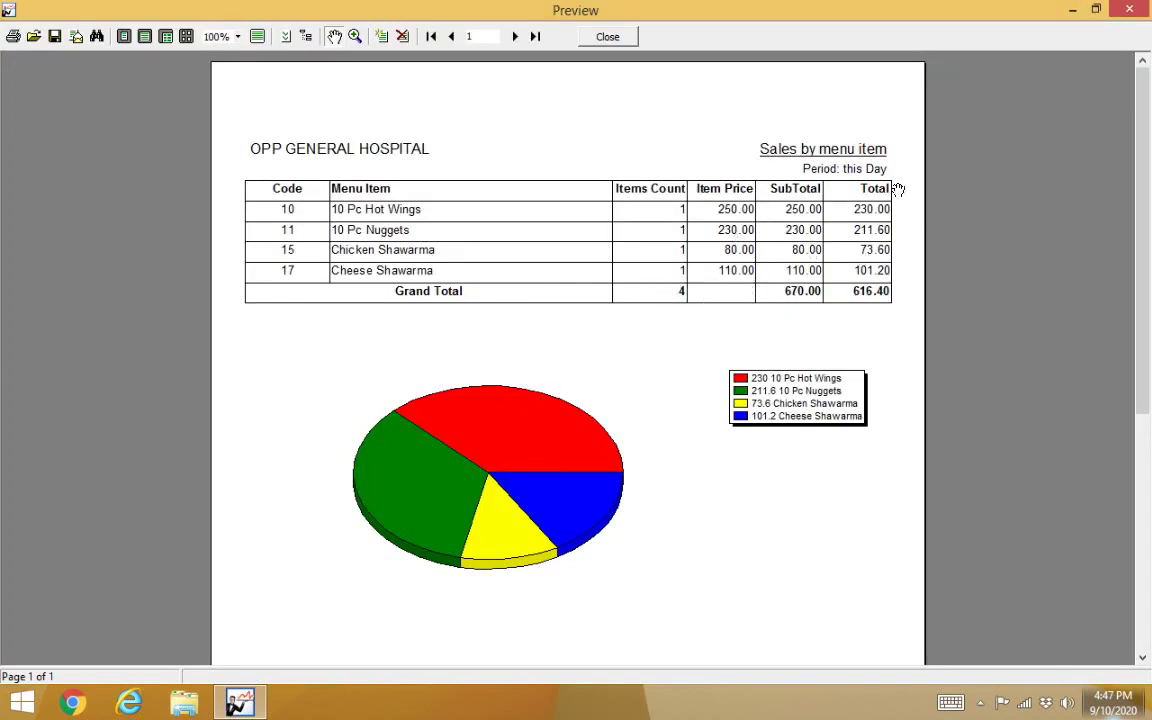
click(610, 37)
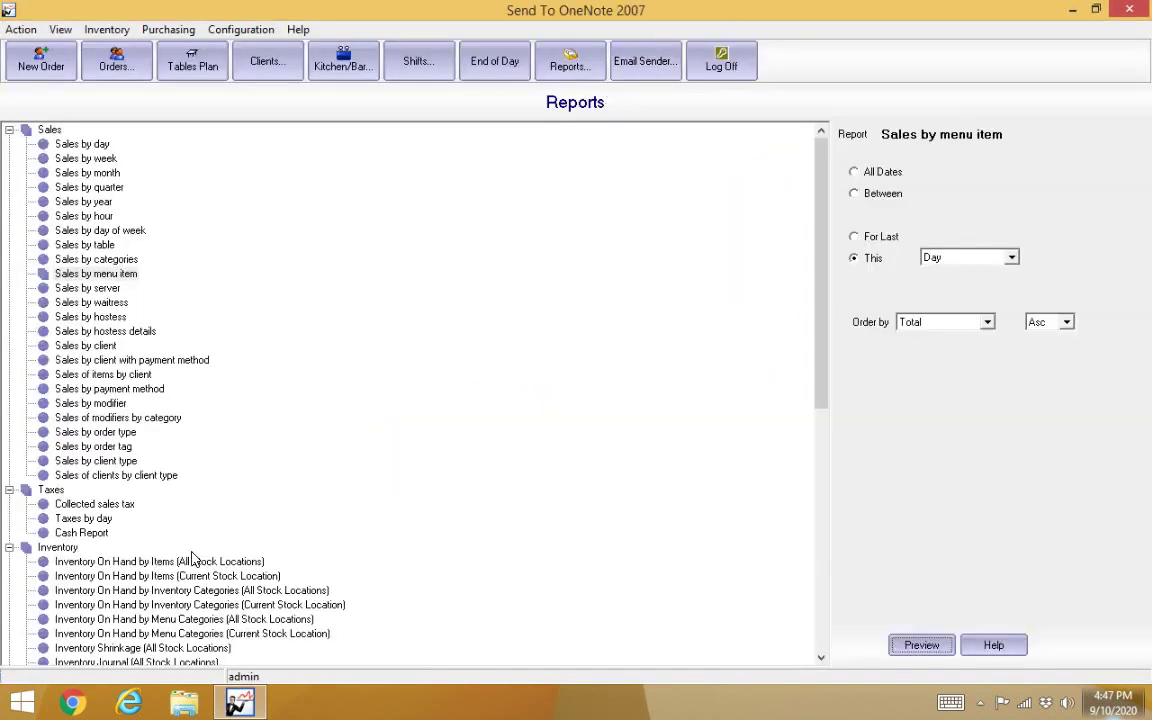
Preview the Profit Margin by Items report for this day and close the preview
click(193, 561)
scroll(527, 450, down, 6)
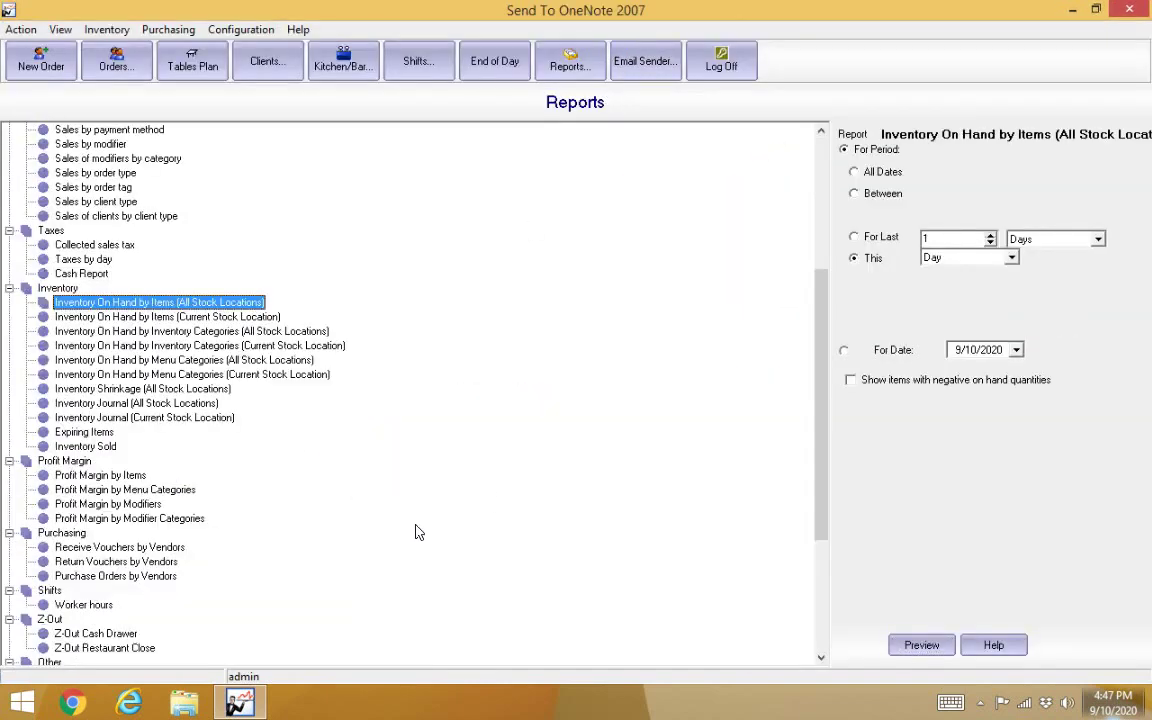
click(160, 477)
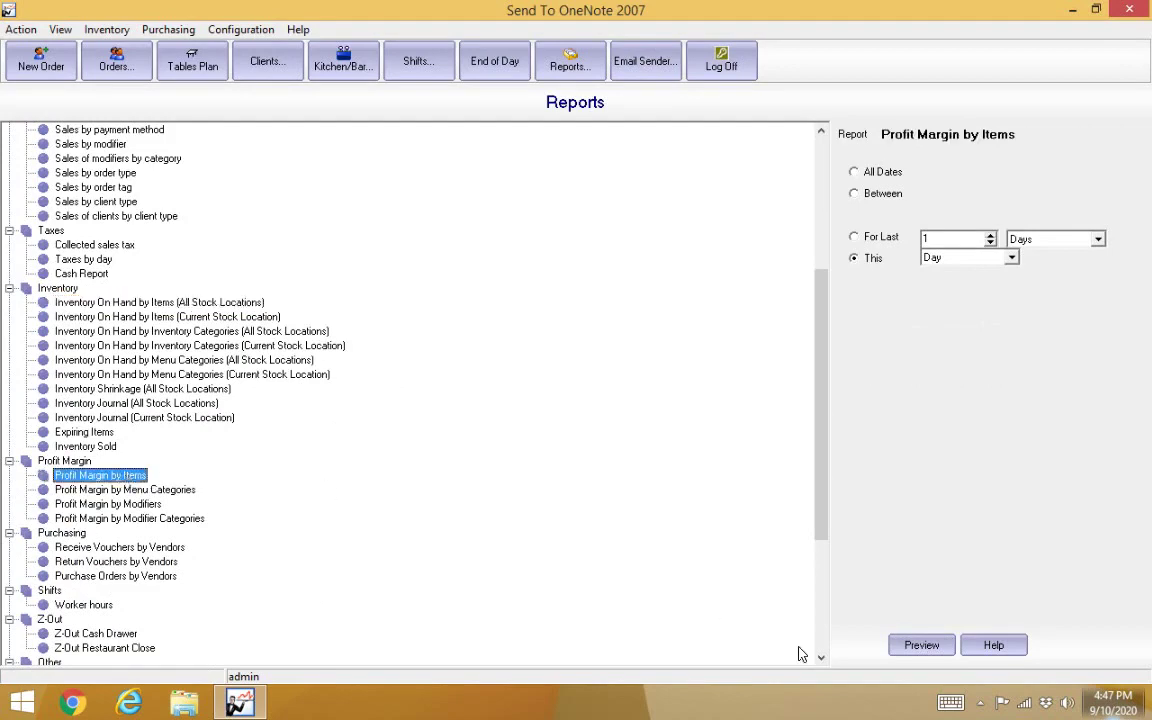
click(920, 645)
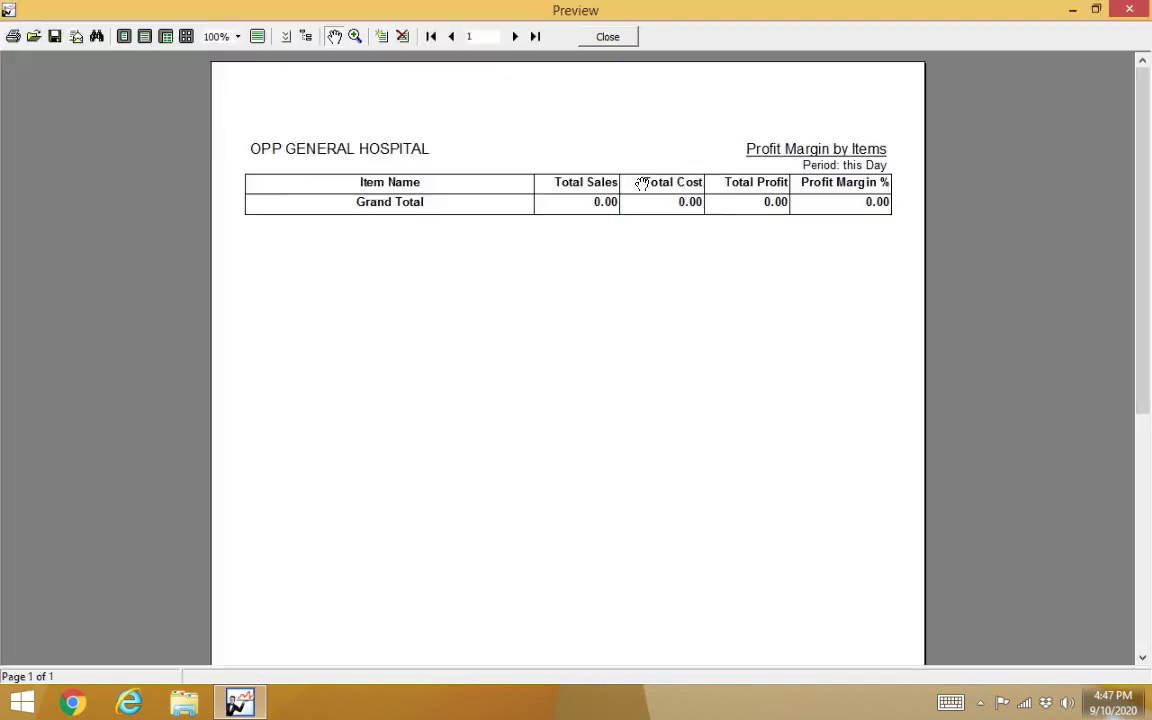
click(607, 36)
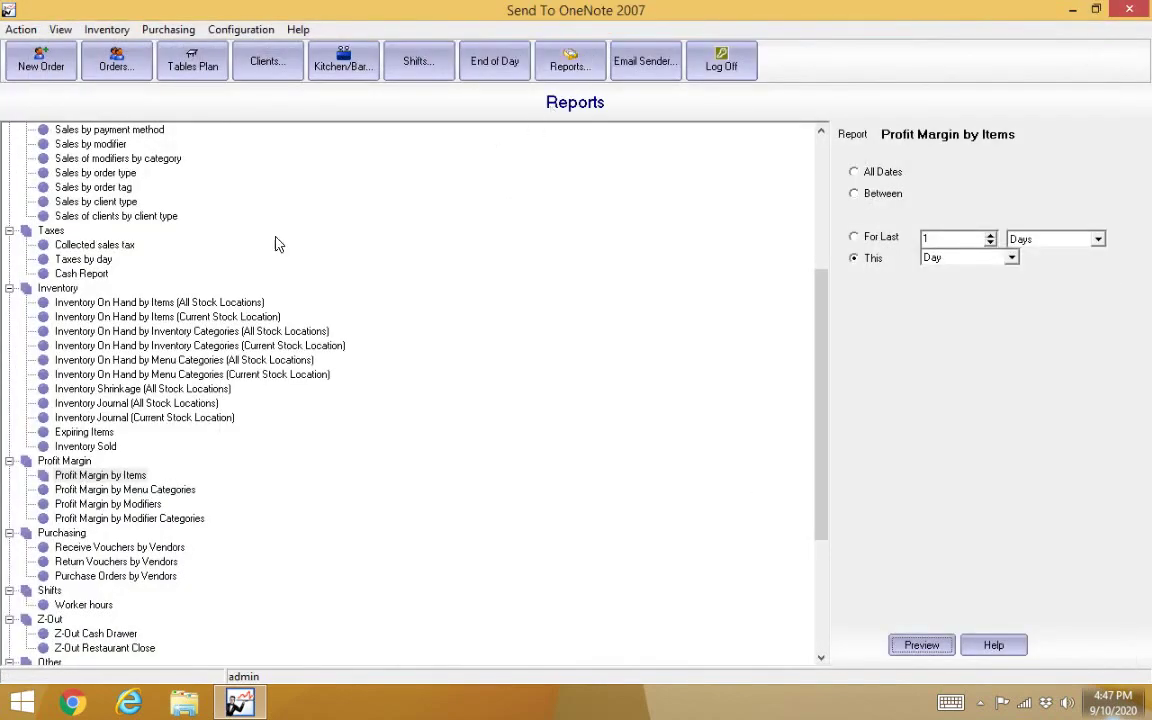
Preview the Inventory On Hand by Items (All Stock Locations) report for this day and close the preview
click(170, 302)
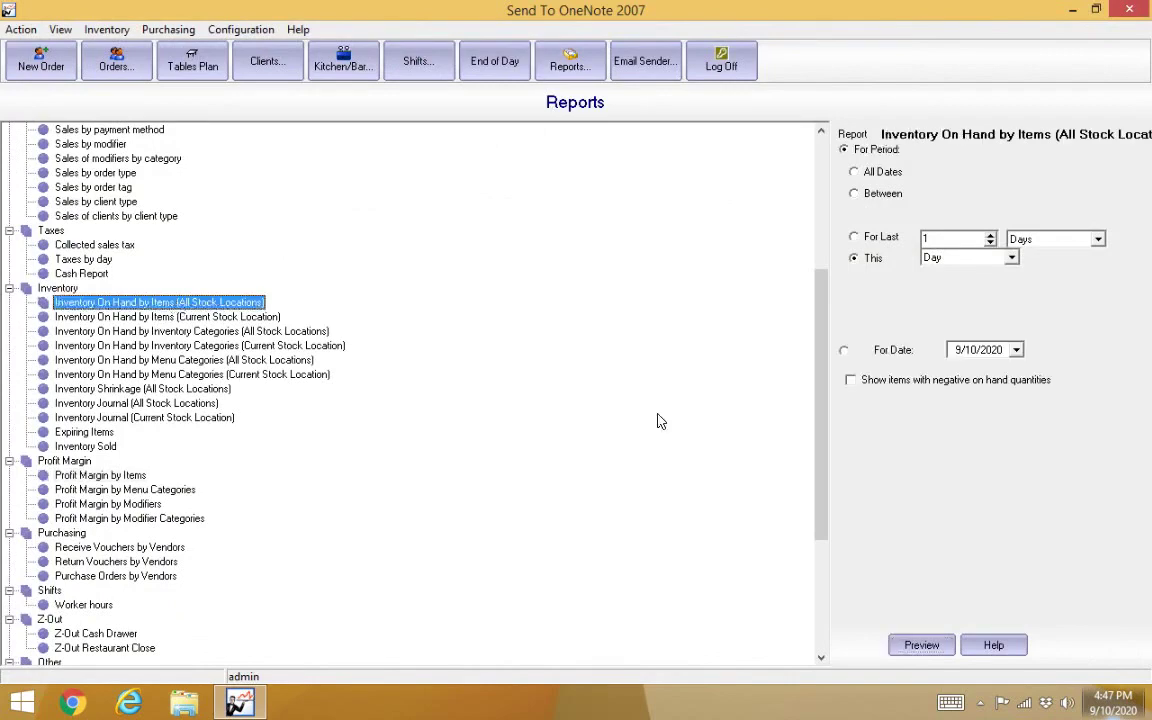
click(932, 648)
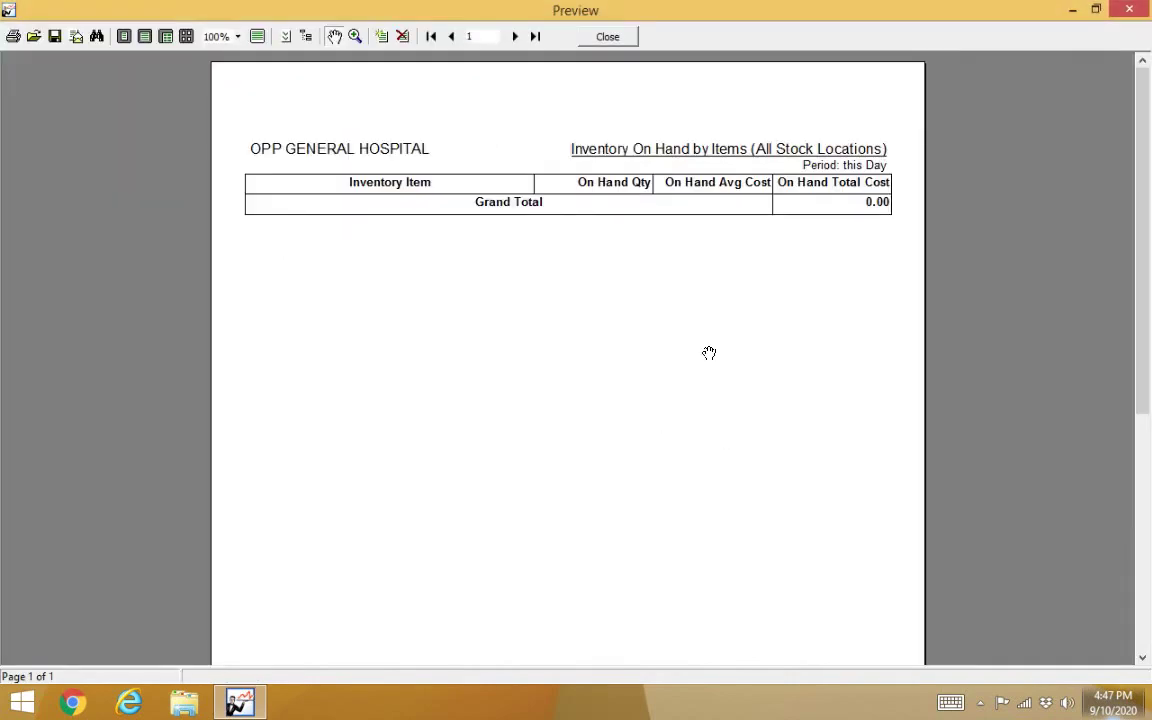
click(592, 40)
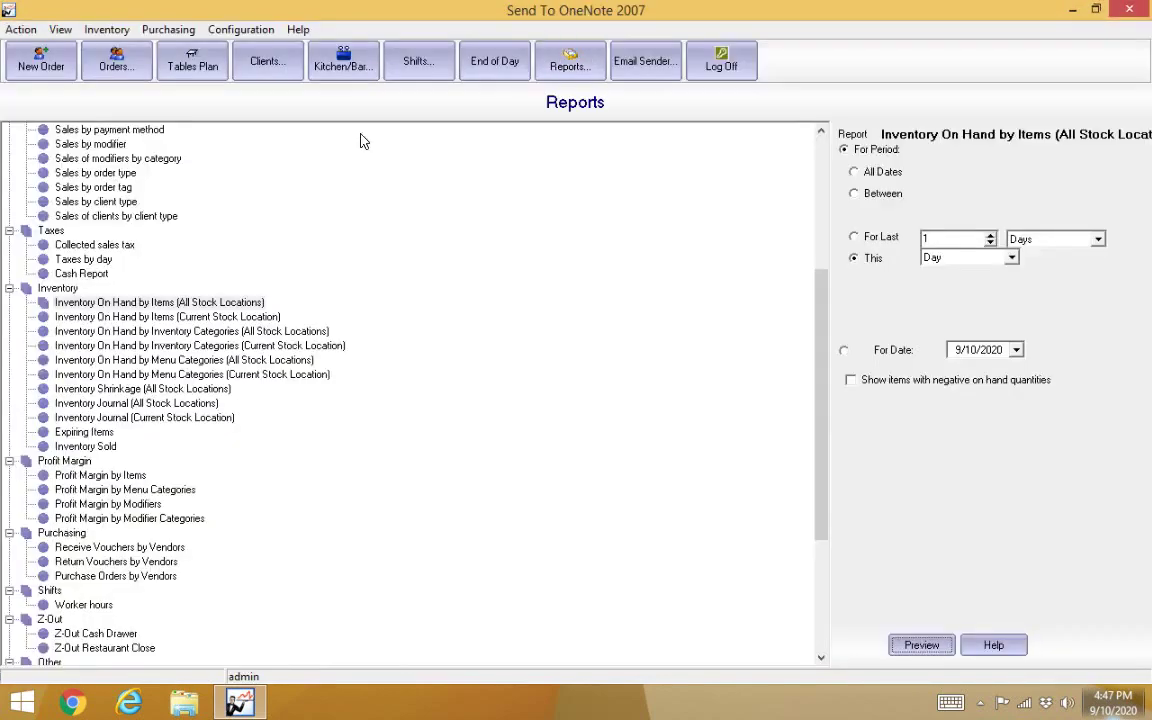
Preview the Sales by order type report for all dates and close the preview
click(828, 160)
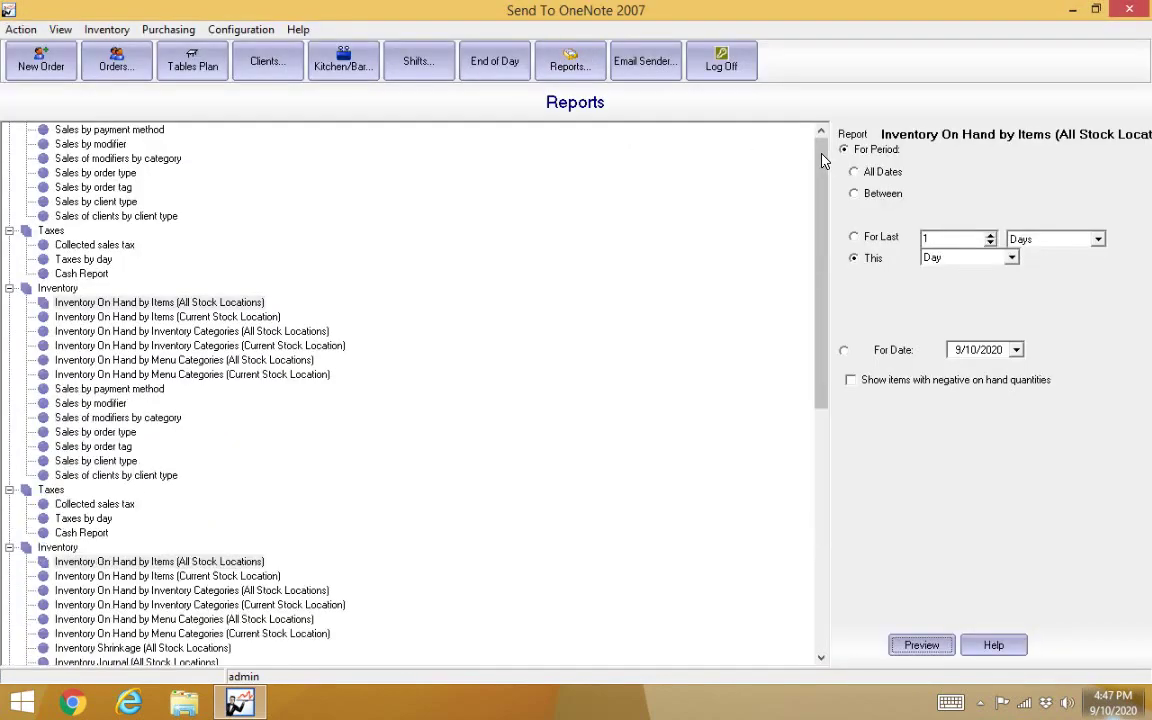
click(110, 432)
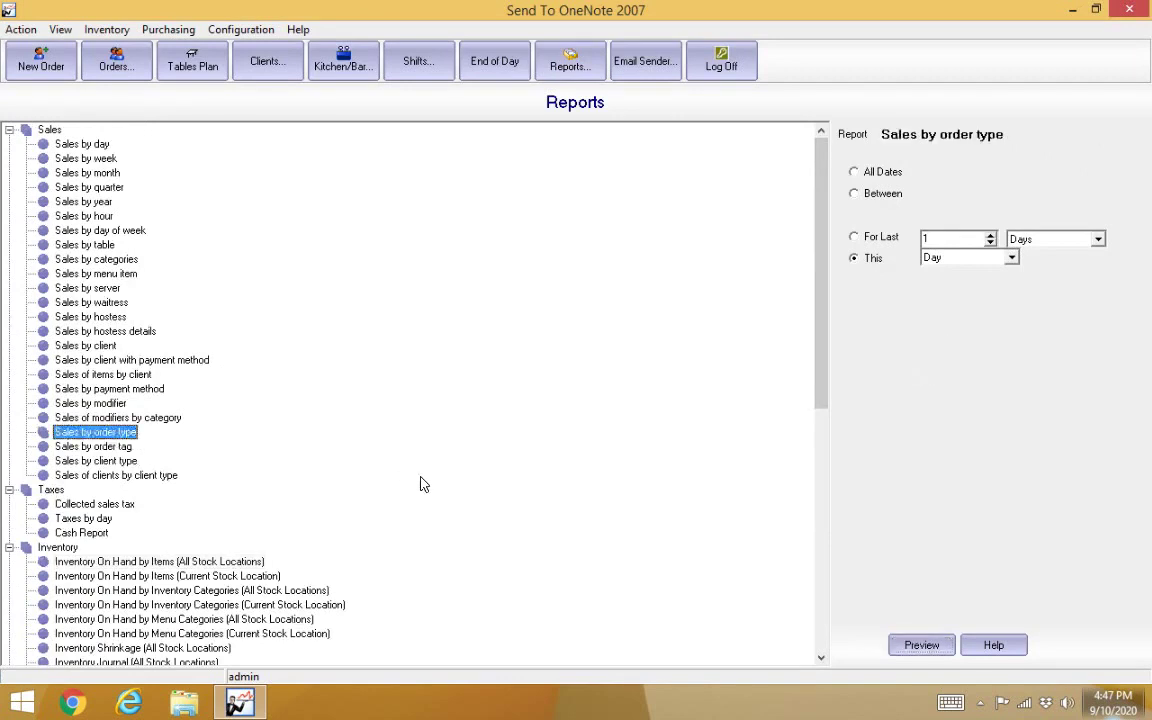
click(880, 172)
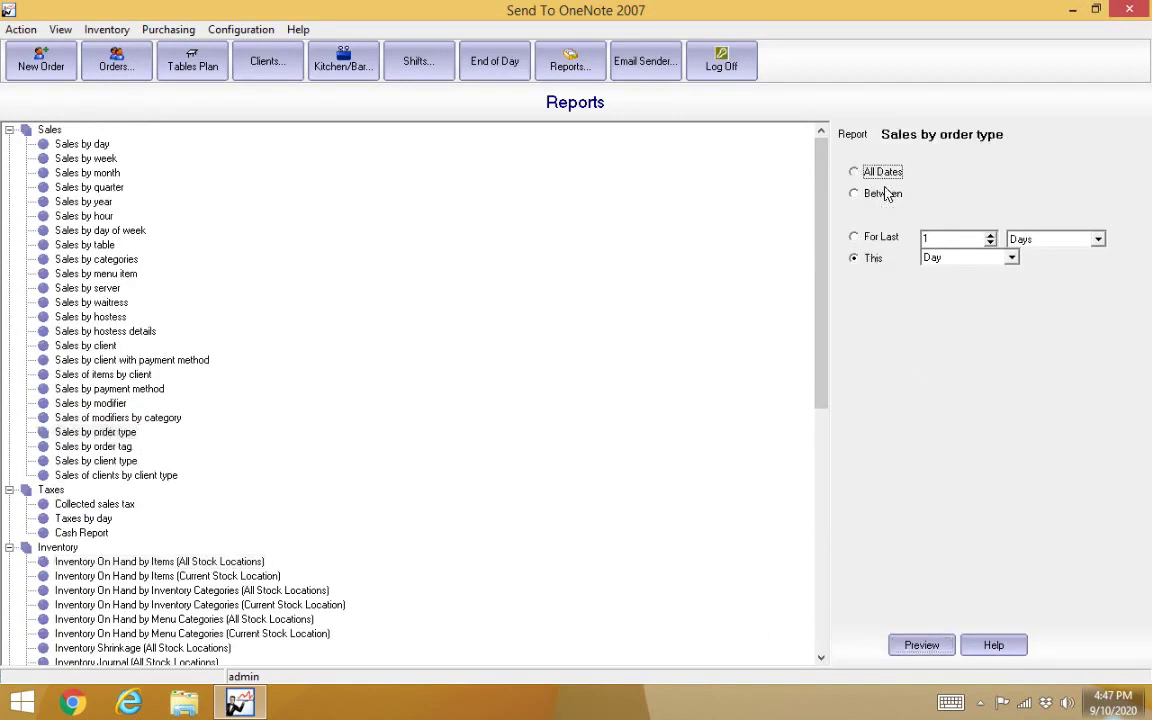
click(930, 647)
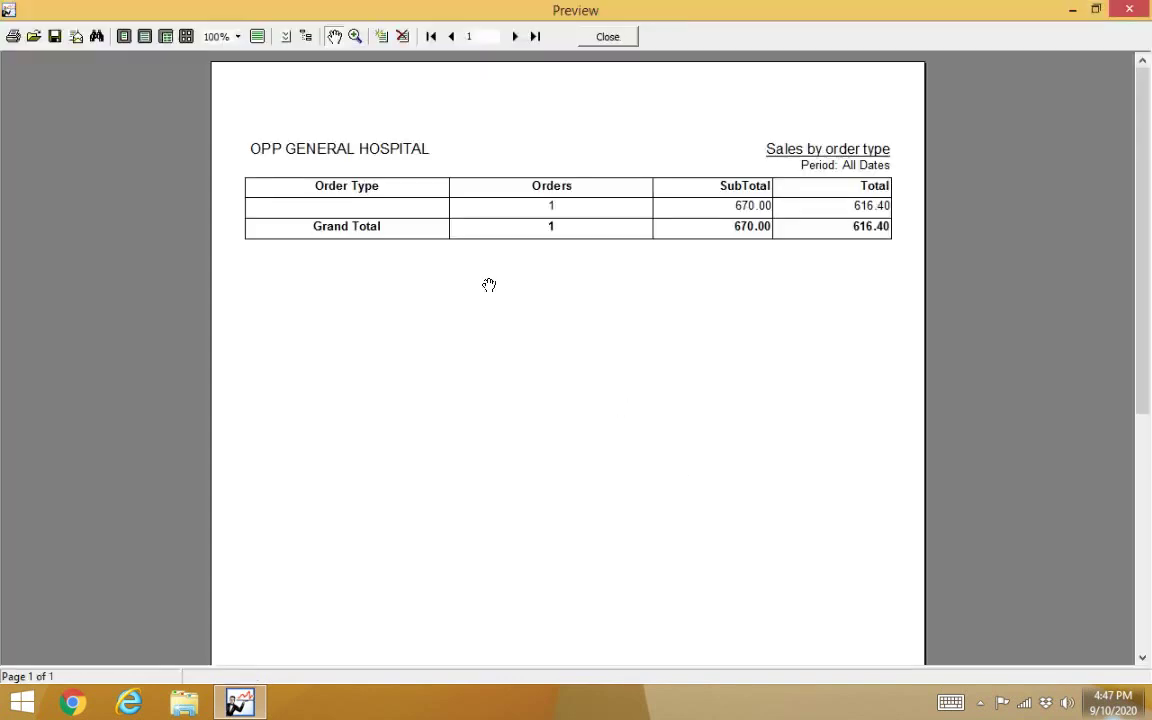
click(615, 36)
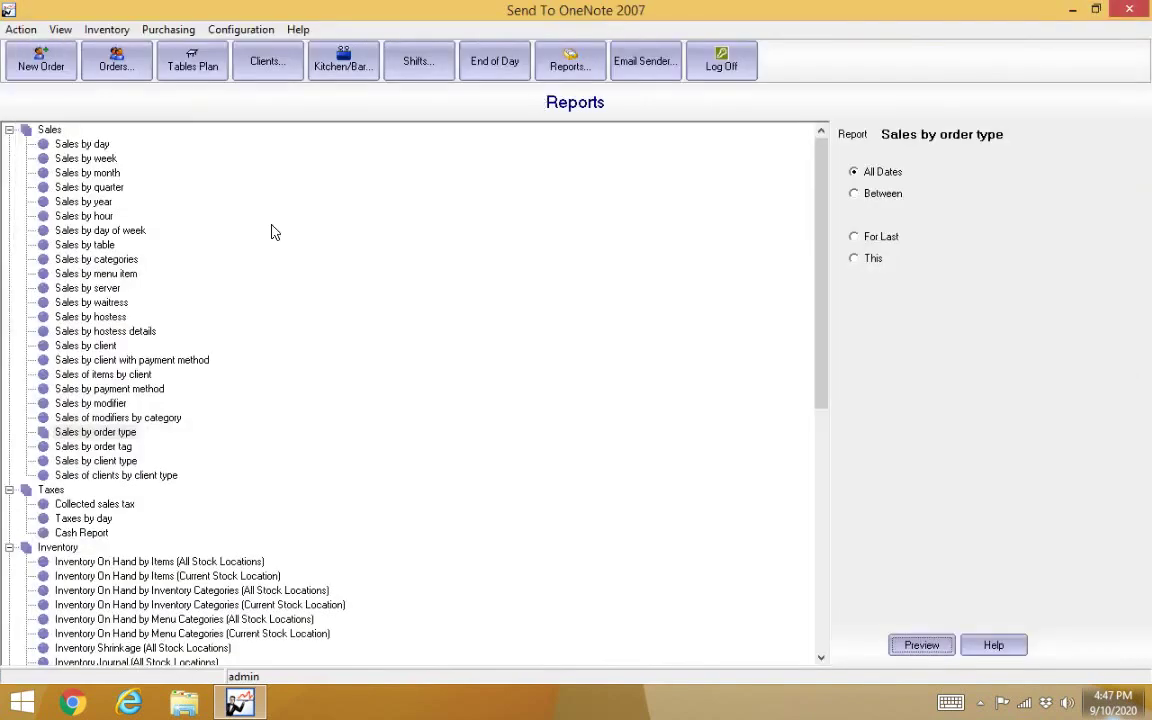
Preview the Sales by table report for all dates and close the preview
click(78, 302)
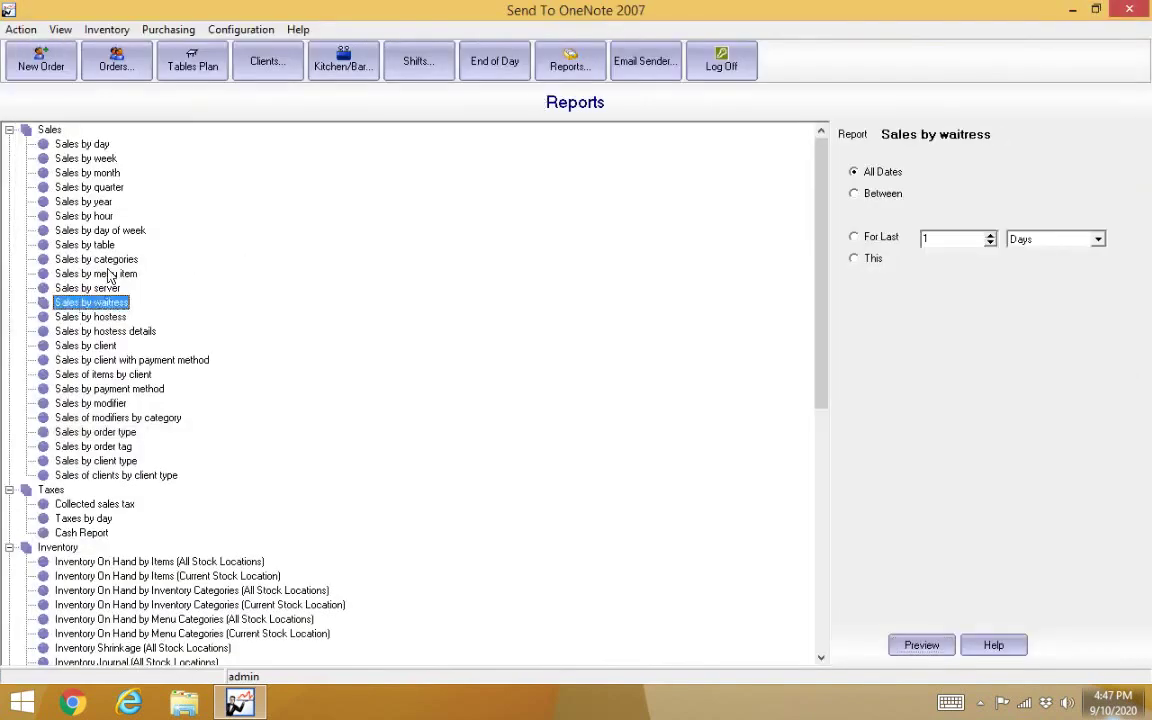
click(118, 262)
click(100, 245)
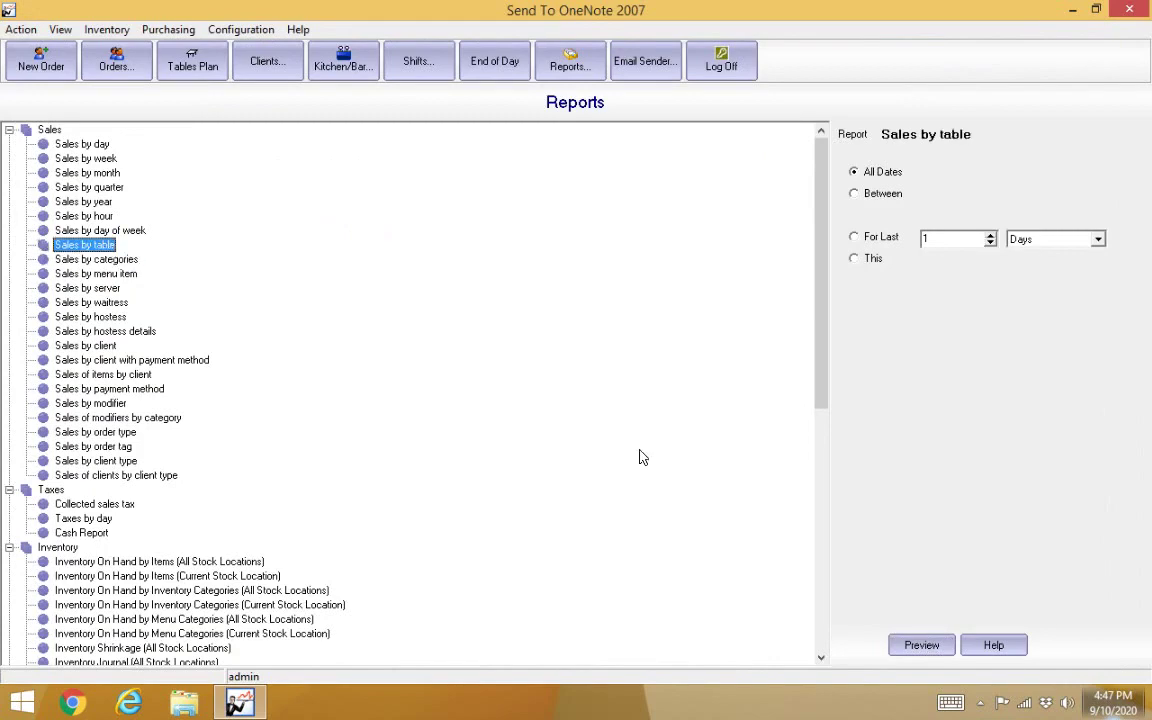
click(912, 644)
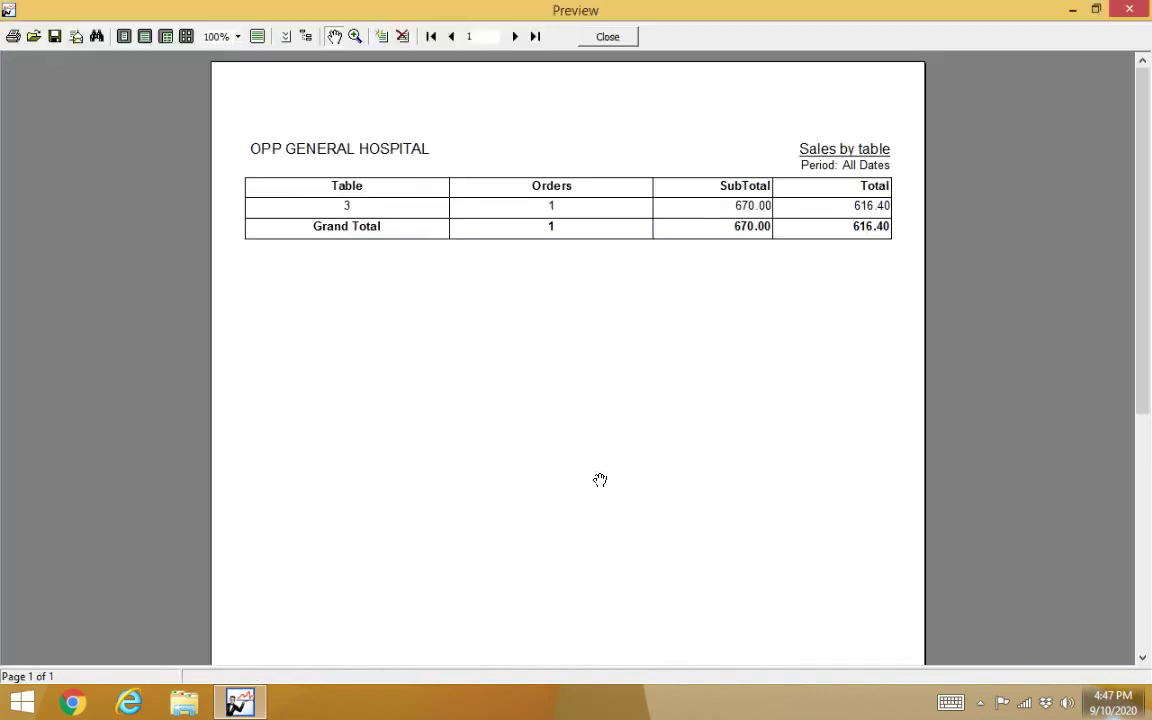
click(600, 40)
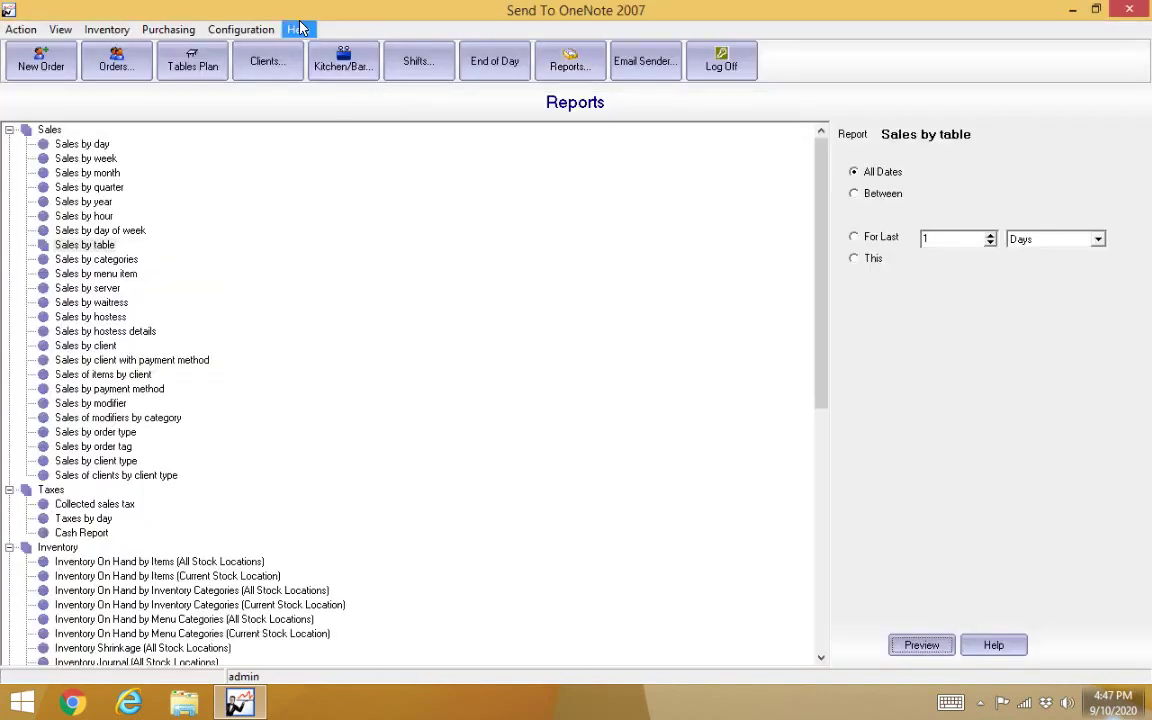
Enable Show Order Type button in the Order Buttons preferences and save the change
click(243, 35)
click(247, 66)
click(436, 163)
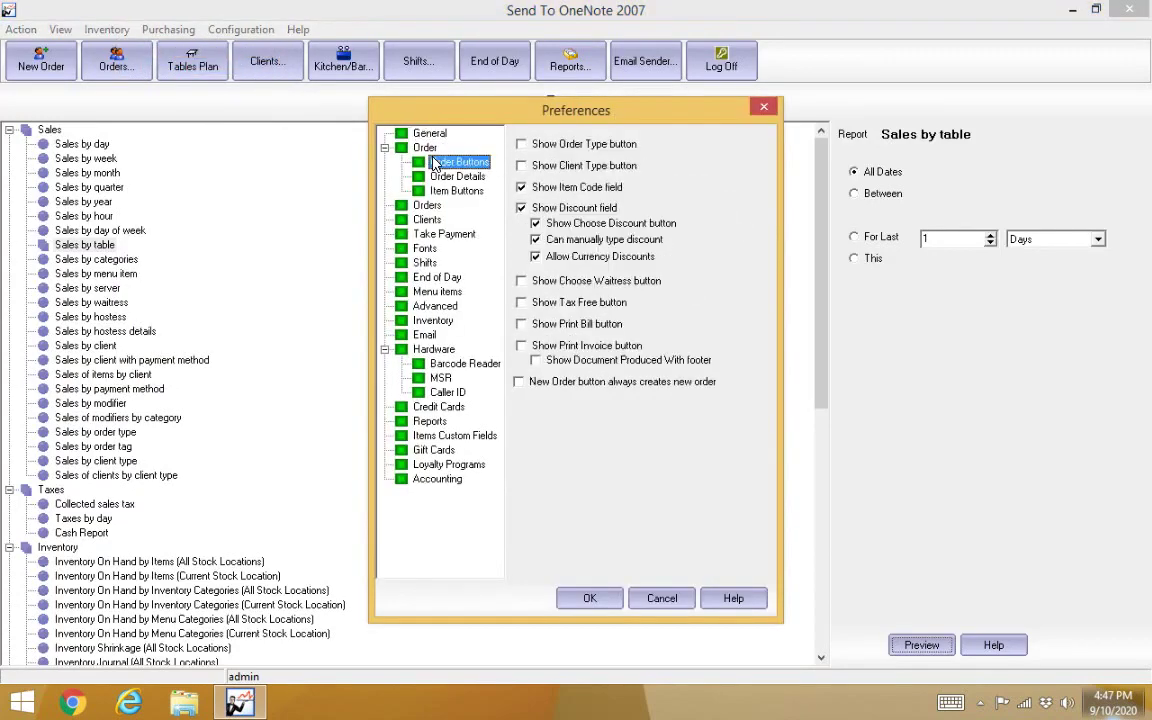
click(540, 145)
click(589, 598)
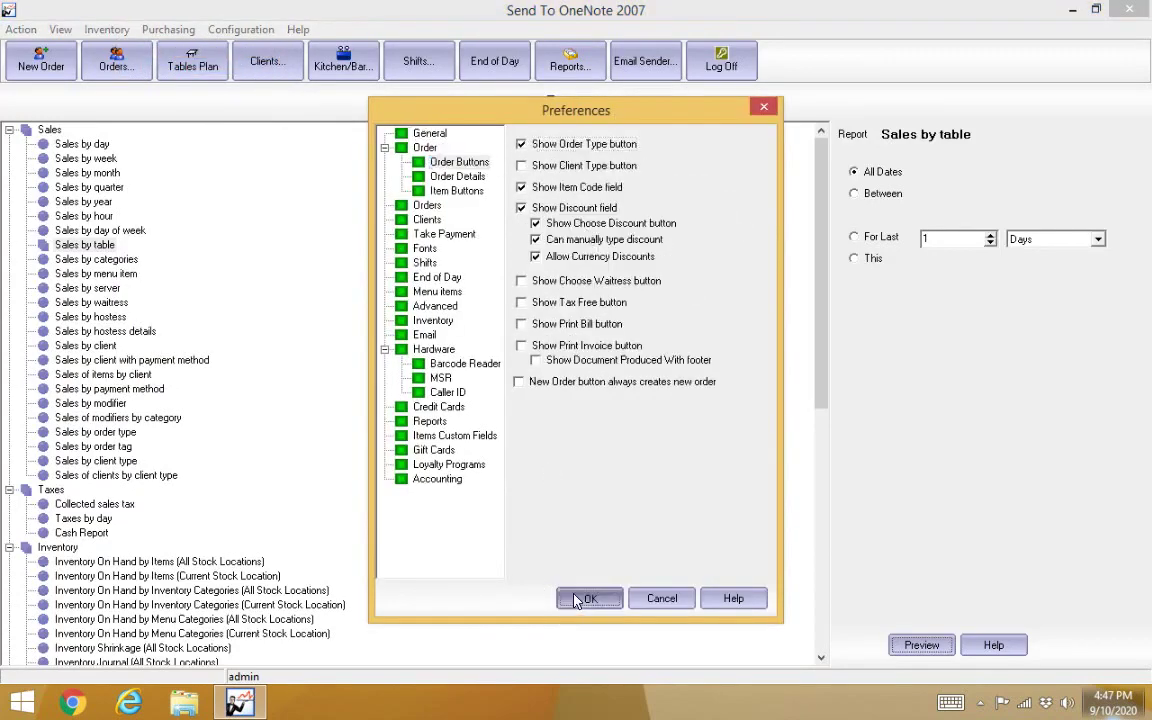
Add two Zinger Burgers and one Pari Burger Chicken at a price of 240.00 to the table 5 order
click(41, 62)
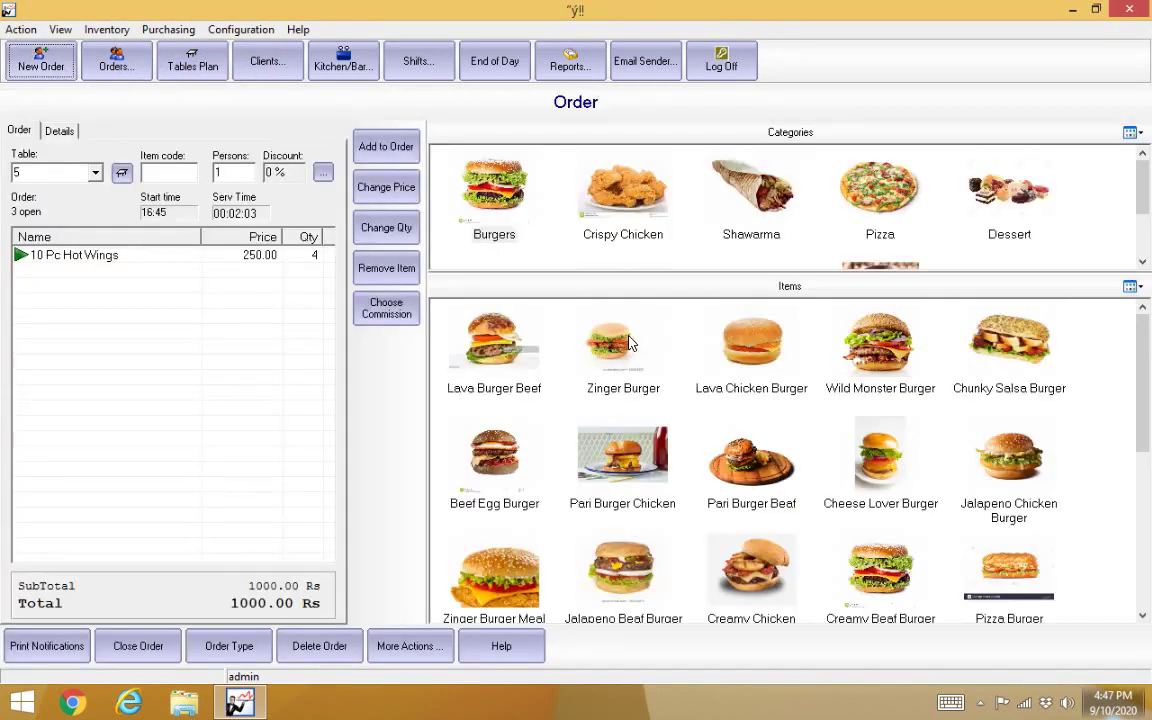
double_click(627, 344)
click(584, 470)
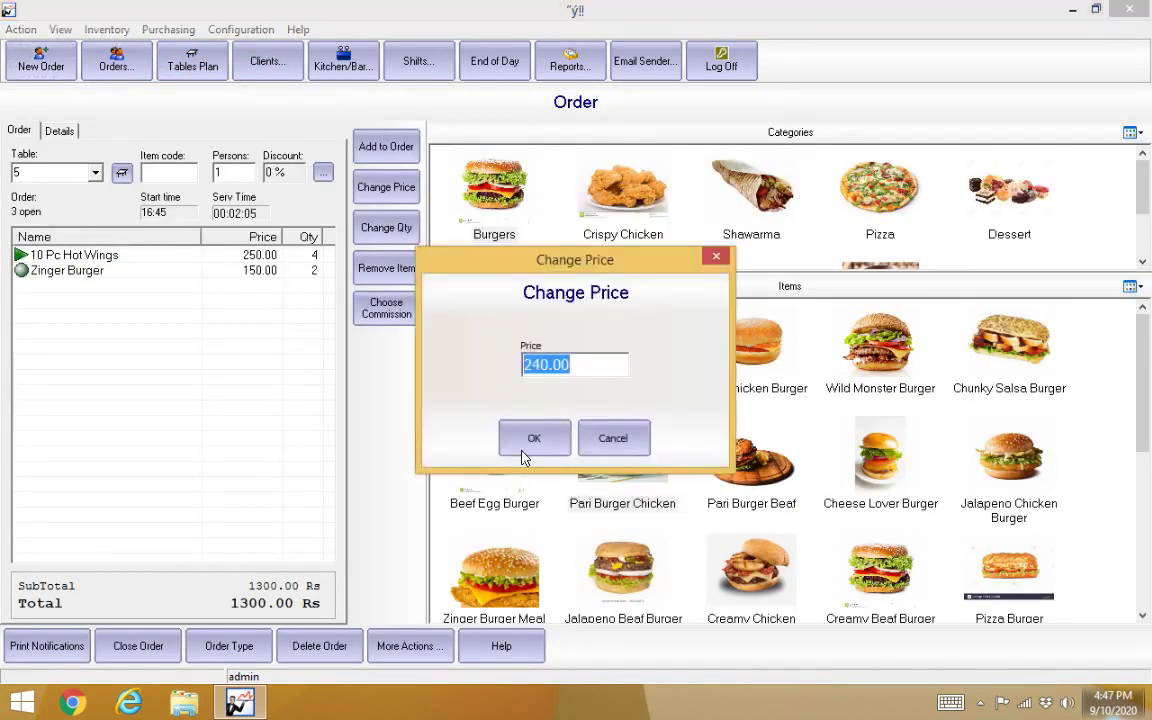
click(522, 448)
Close the table 5 order with the order type Dine In and exit the POS program
click(120, 640)
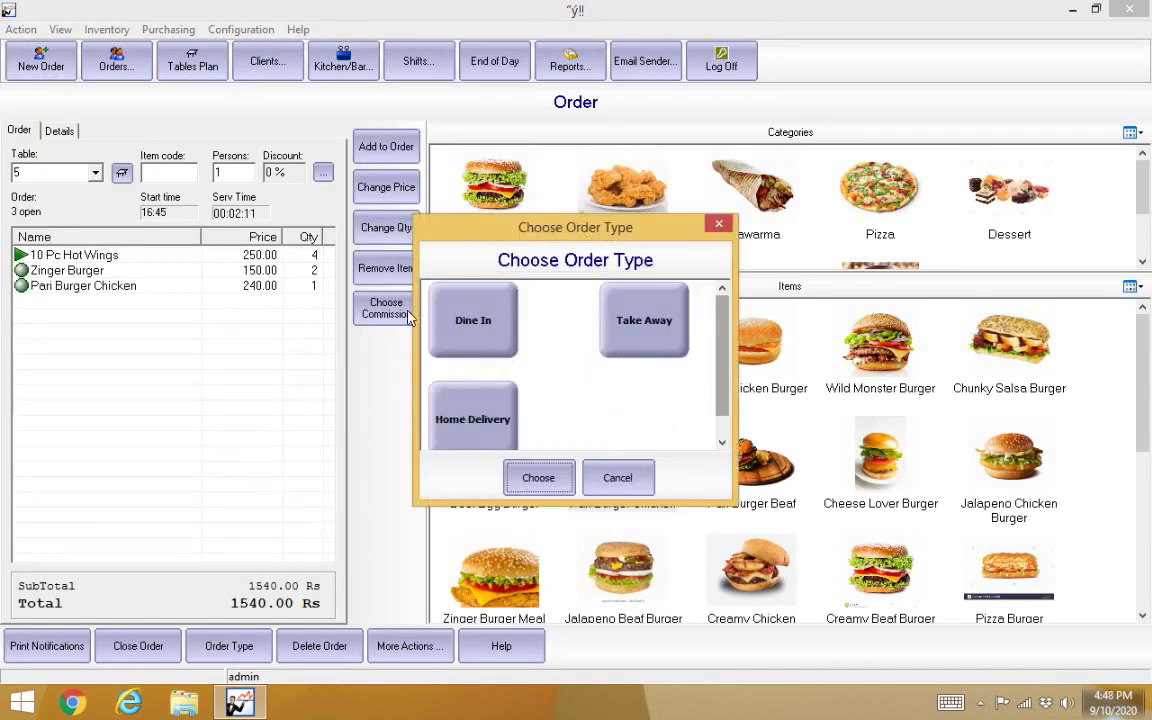
double_click(466, 314)
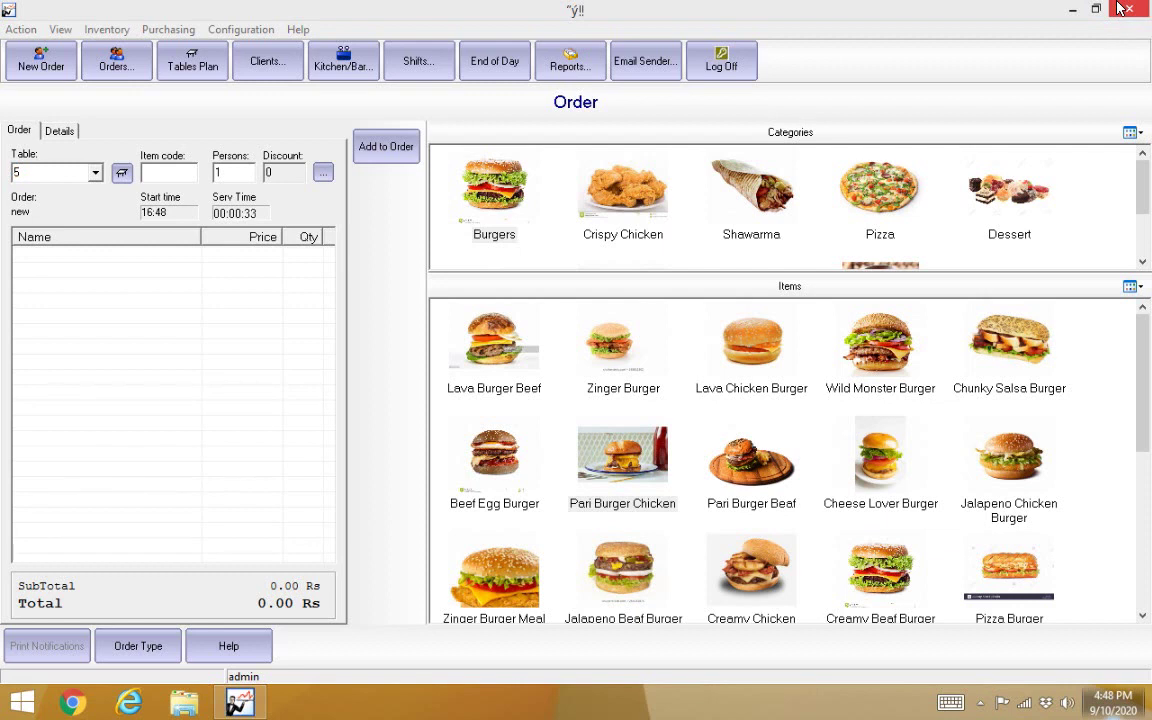
click(1121, 9)
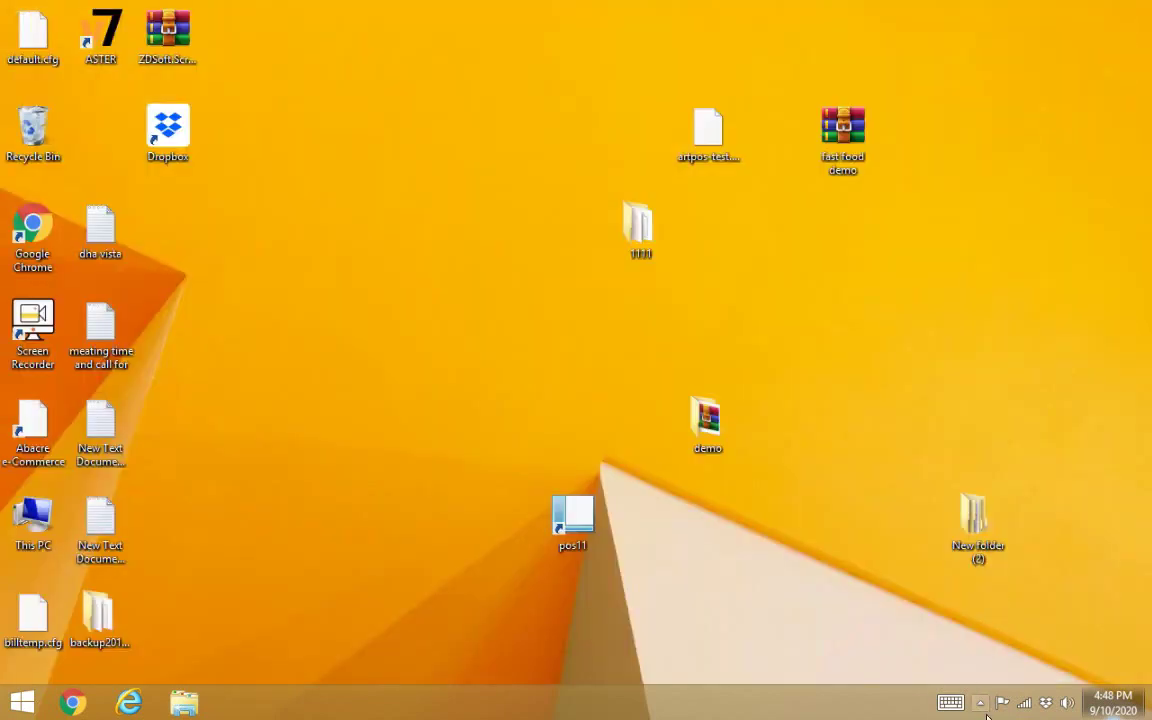
click(981, 704)
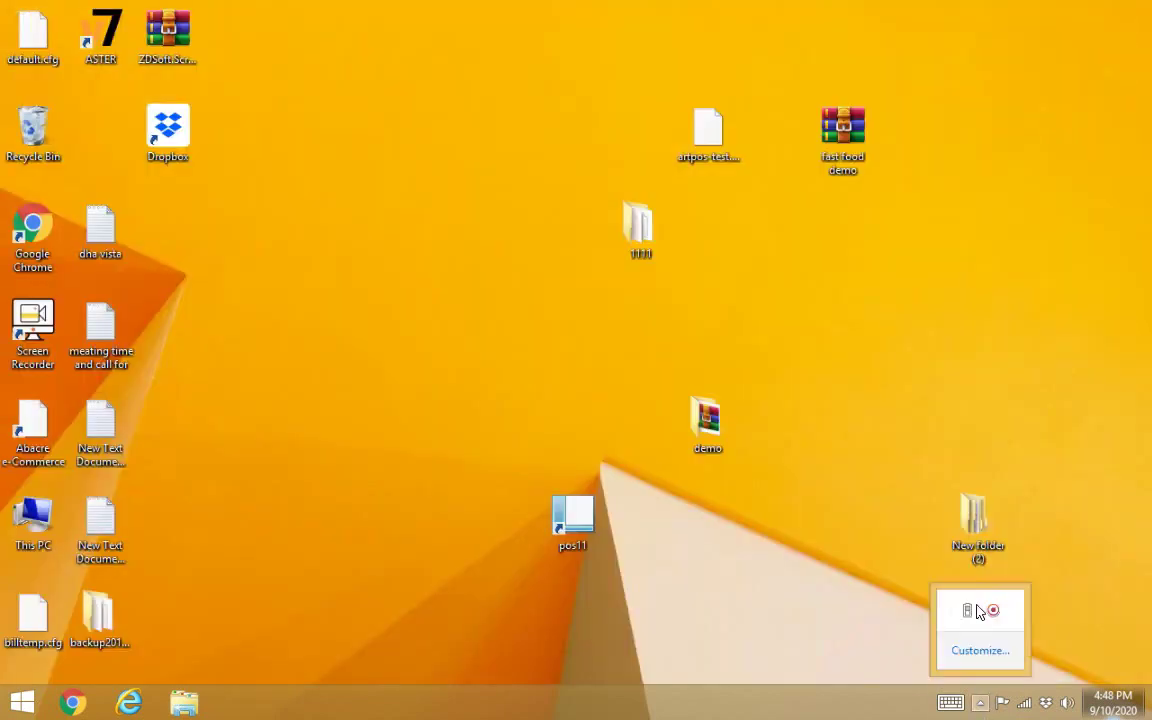